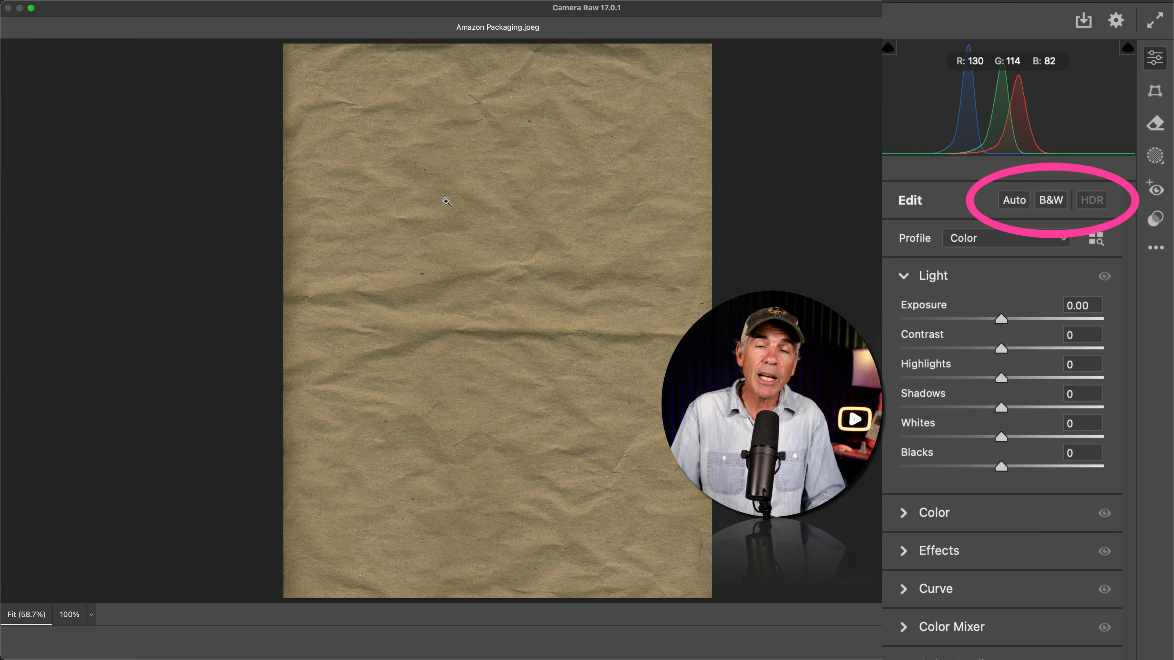
Convert the paper texture to black and white and raise its Exposure to +0.50
click(1052, 200)
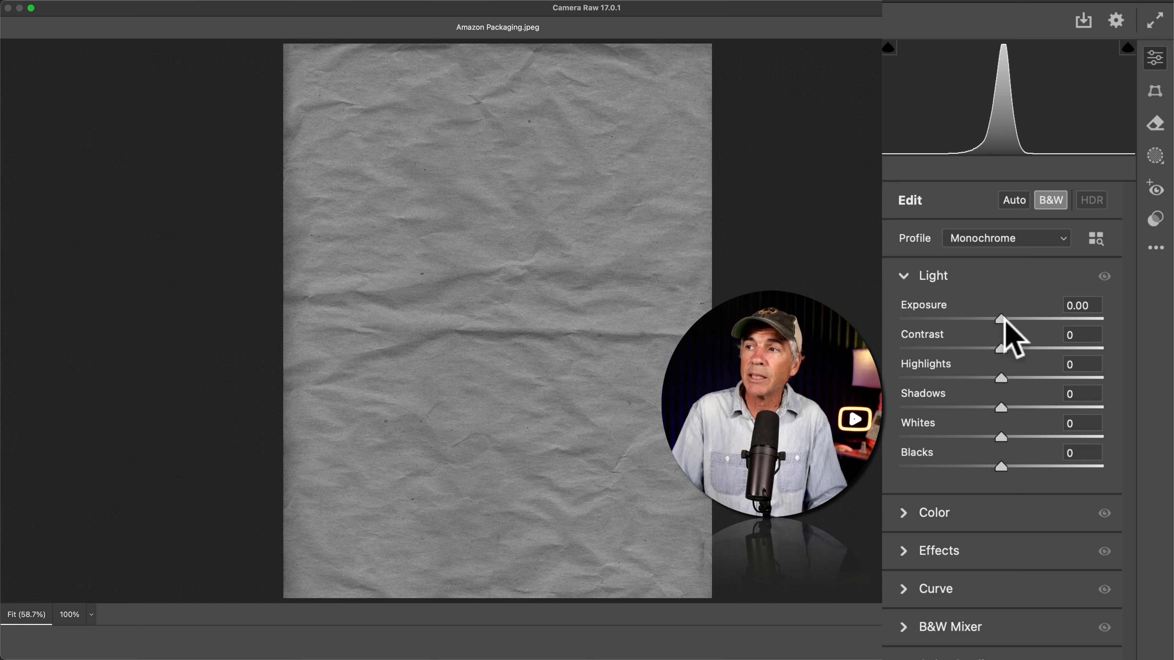
drag(1001, 317, 1011, 319)
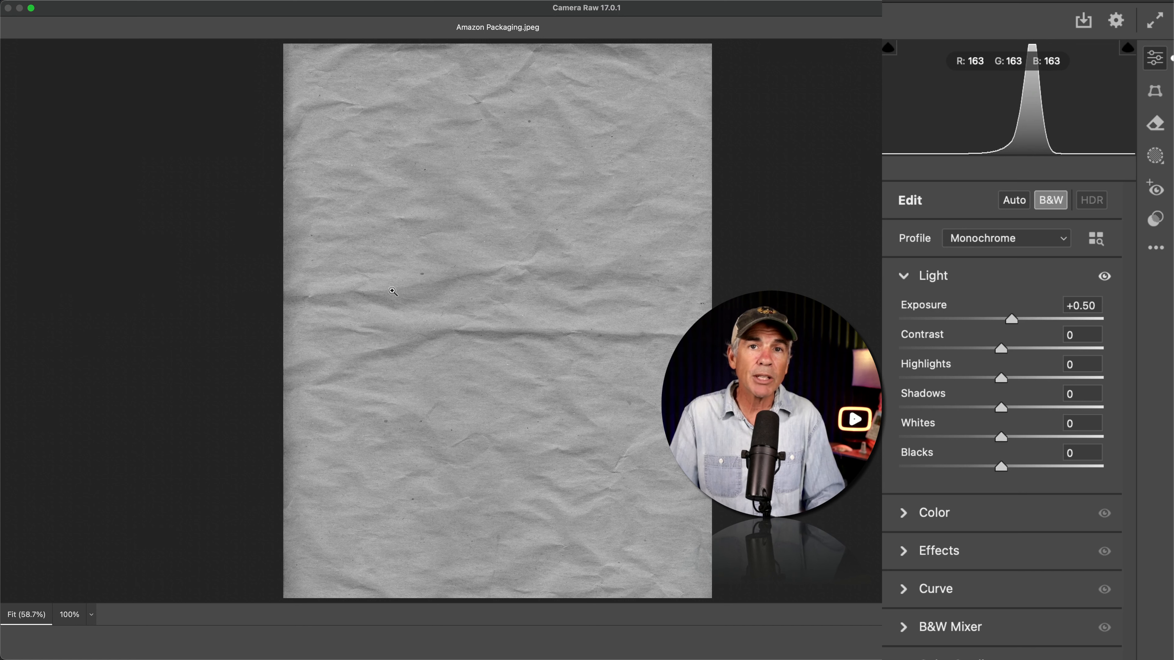
In the Effects settings, set Texture to 65, Clarity to 5, Dehaze to 8 and Grain to 35
scroll(902, 320, down, 5)
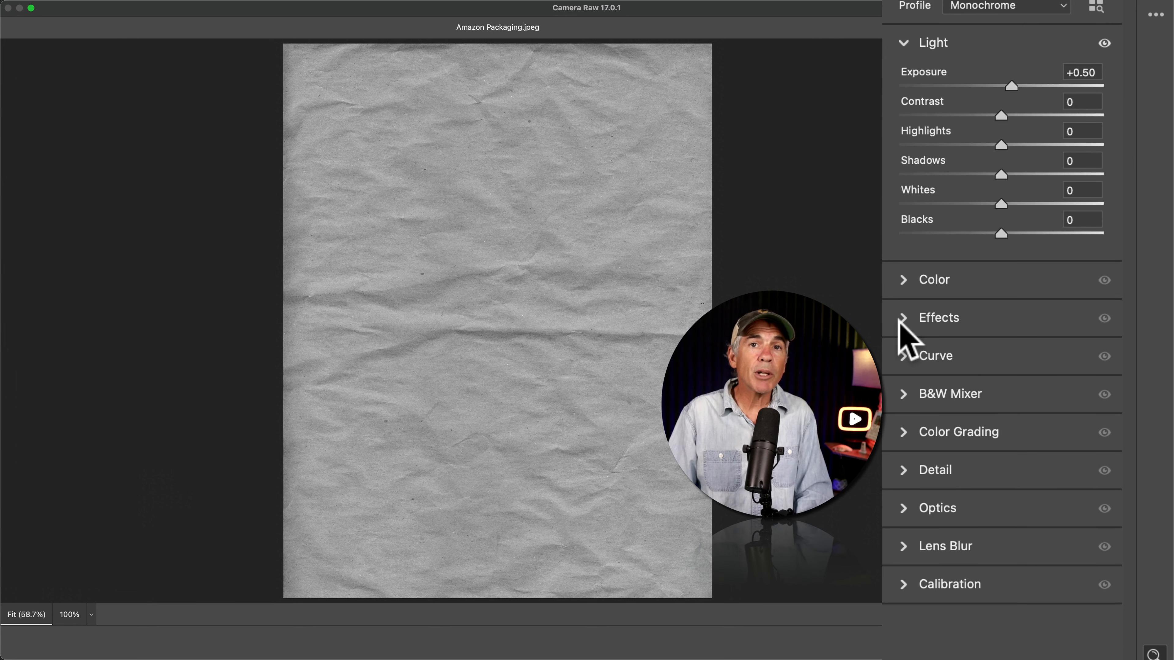
click(904, 319)
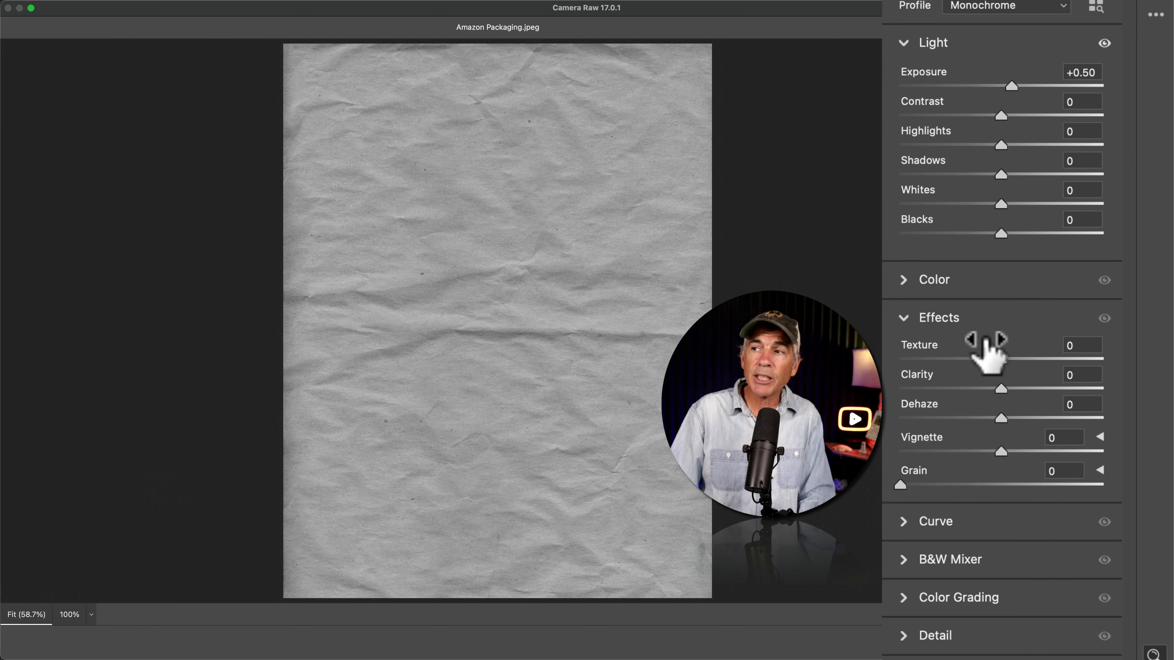
click(1066, 344)
text(65)
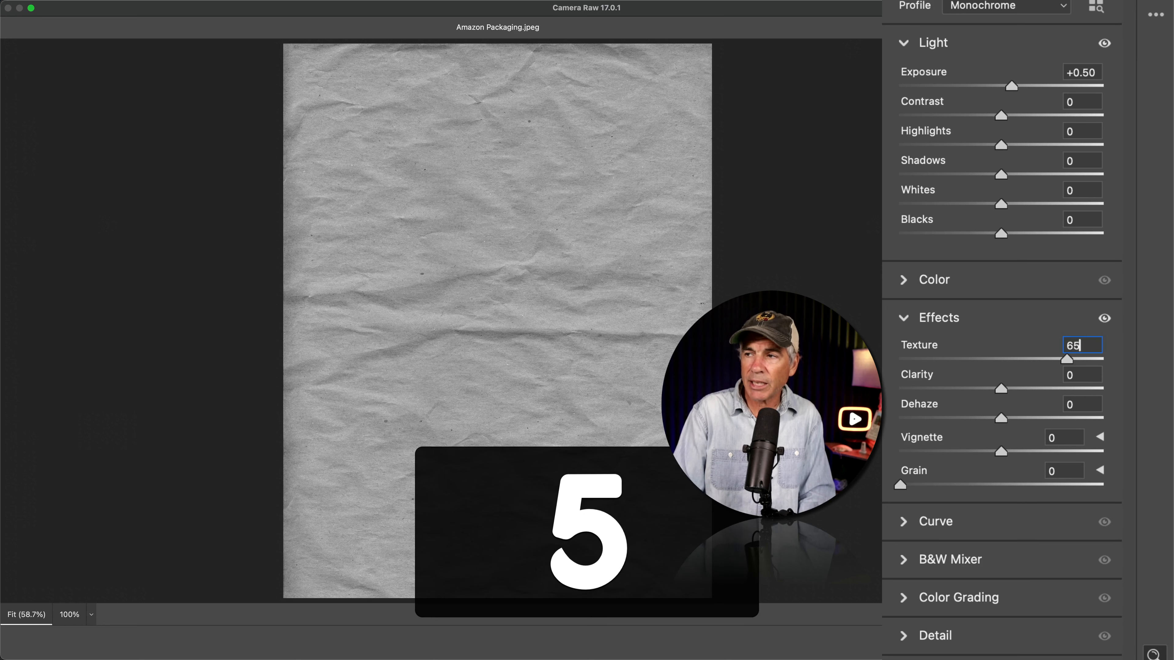
click(1081, 375)
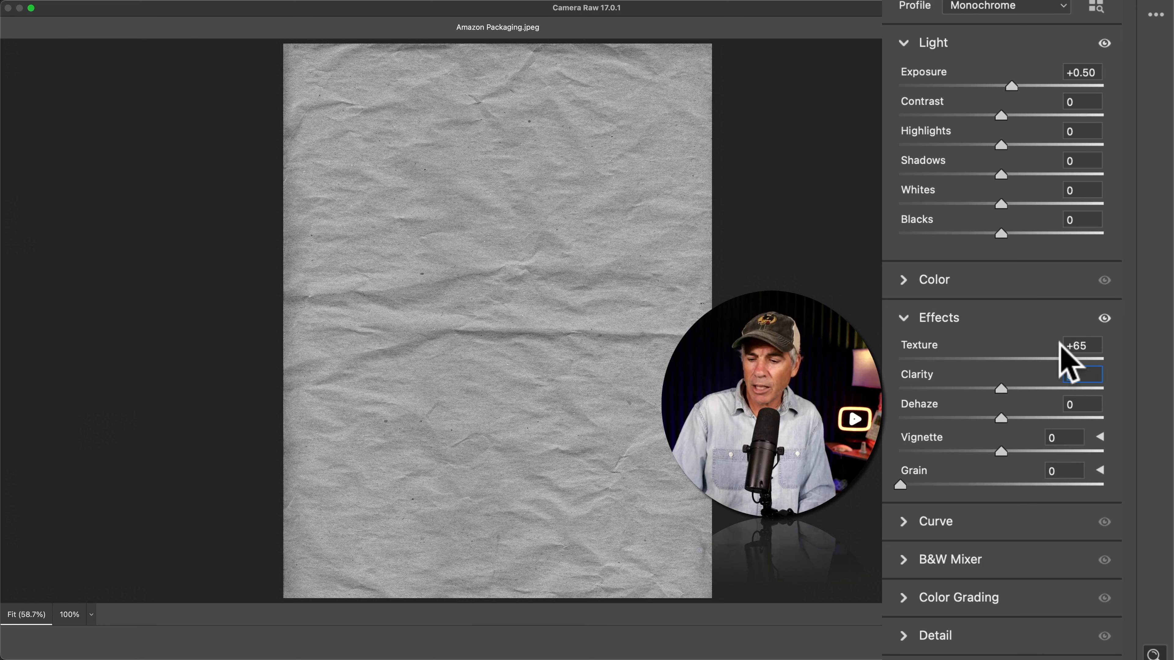
text(5)
key(Tab)
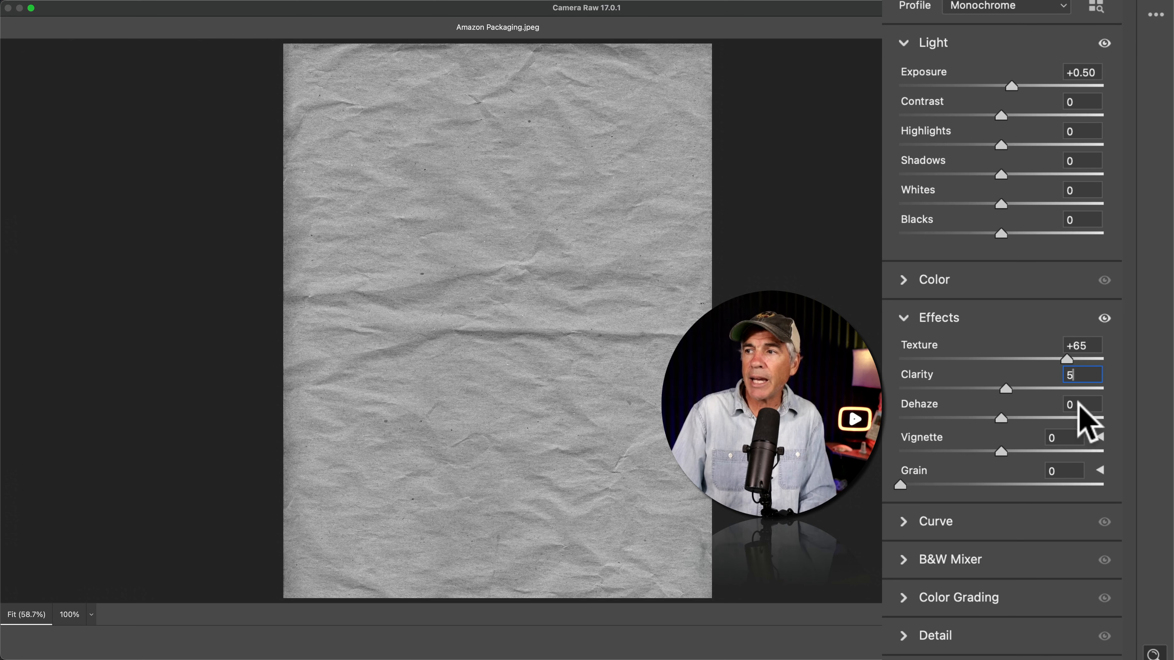
text(8)
click(1058, 471)
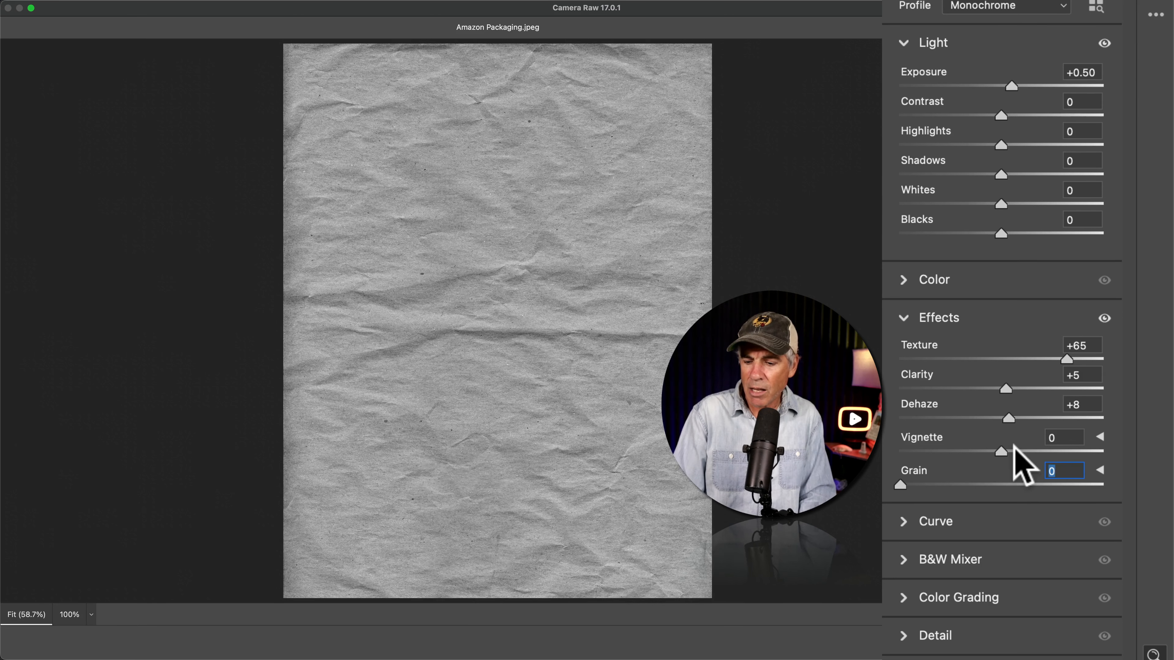
click(1047, 319)
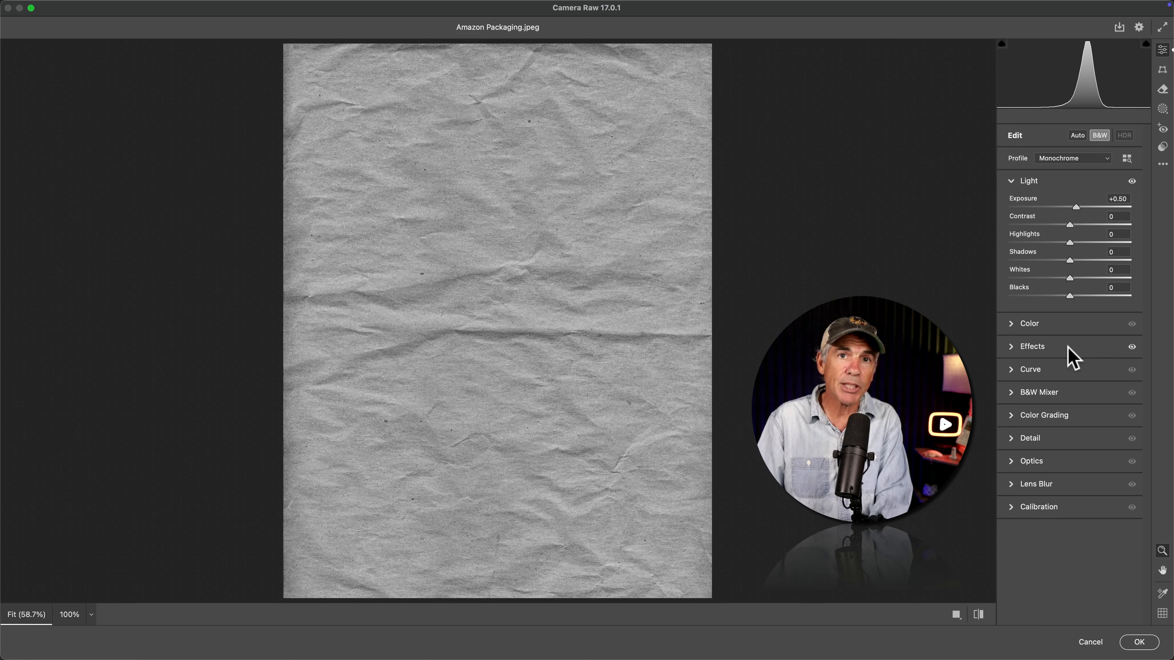
Compare the edited paper with the original, and apply the Camera Raw Filter to Layer 1
key(backslash)
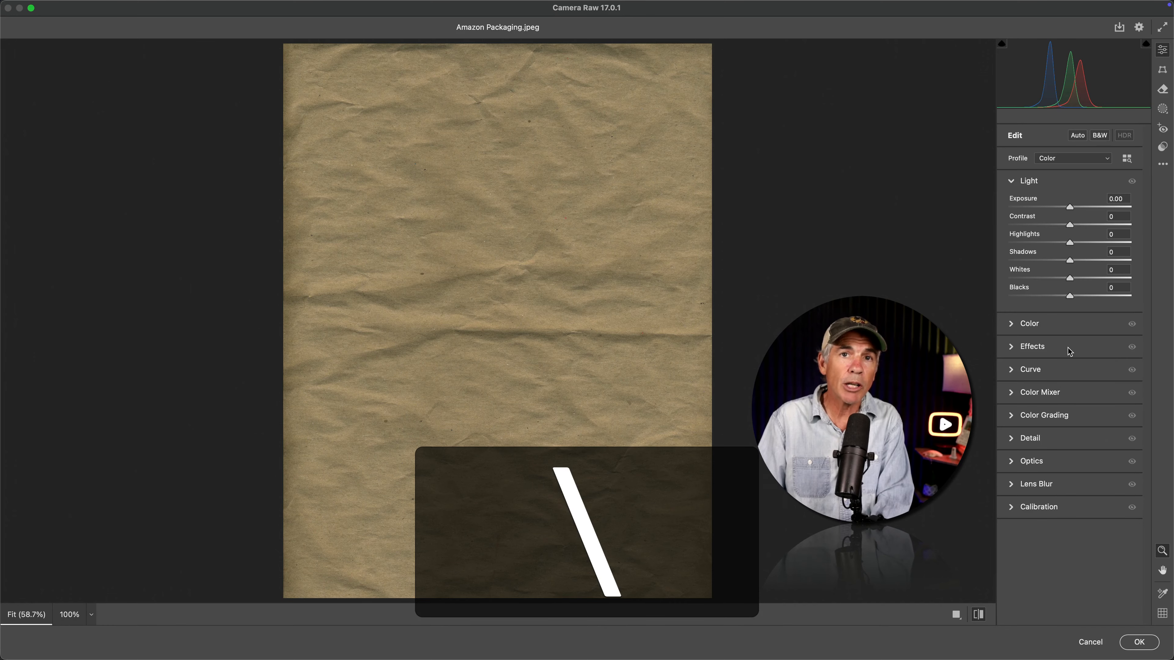
key(backslash)
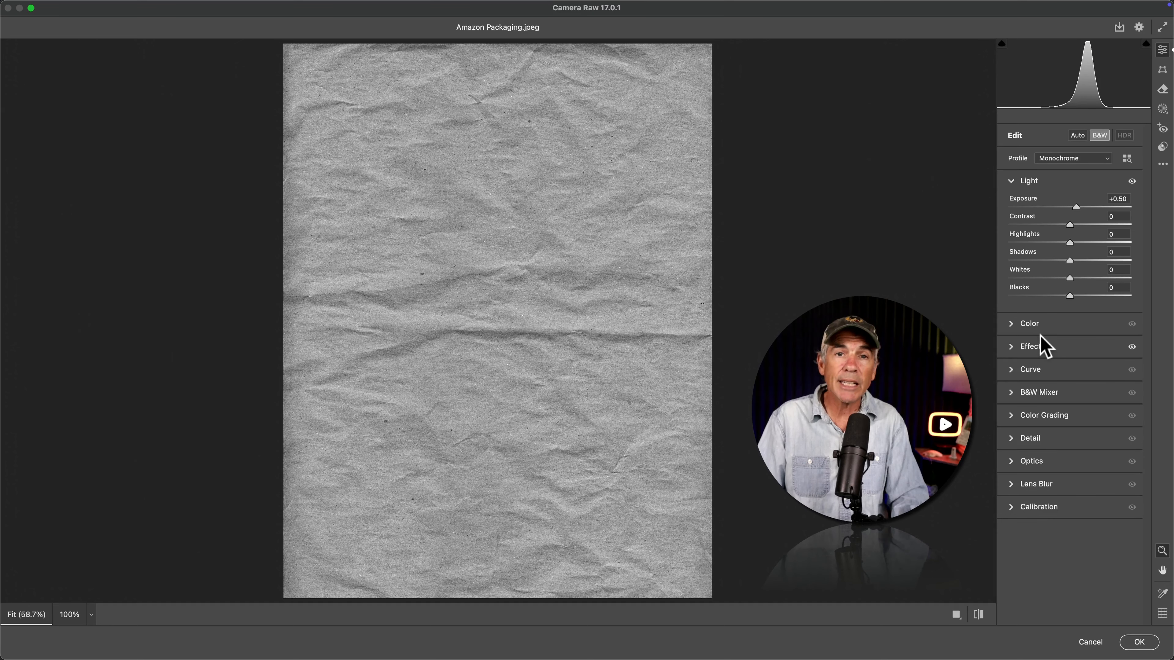
click(1030, 347)
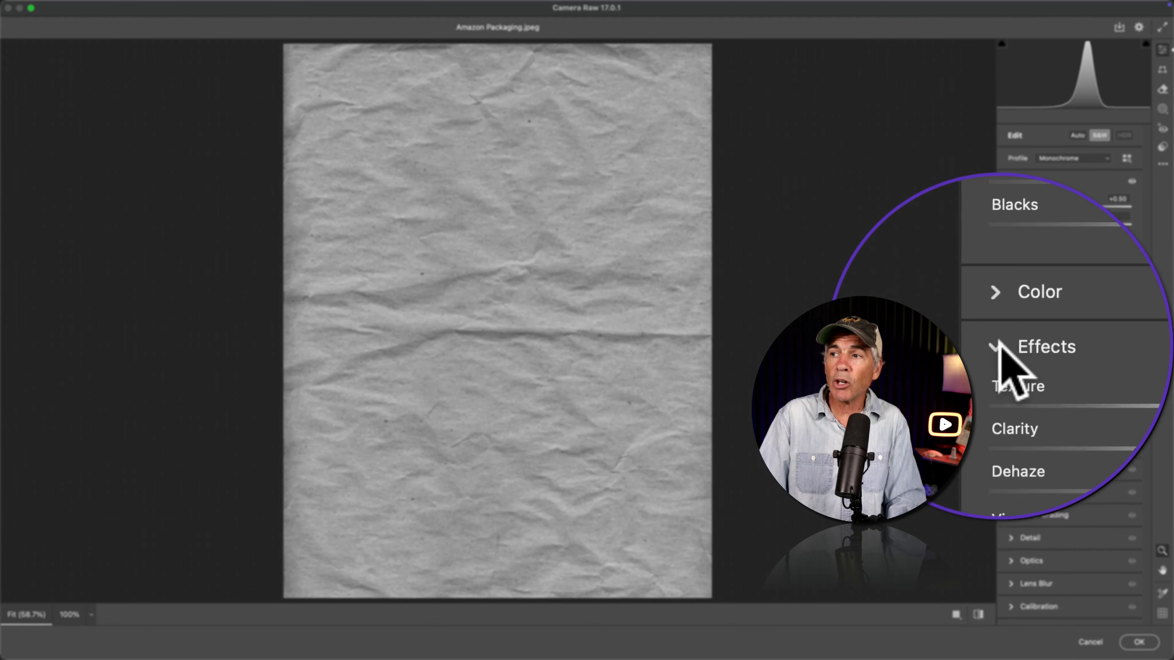
key(alt)
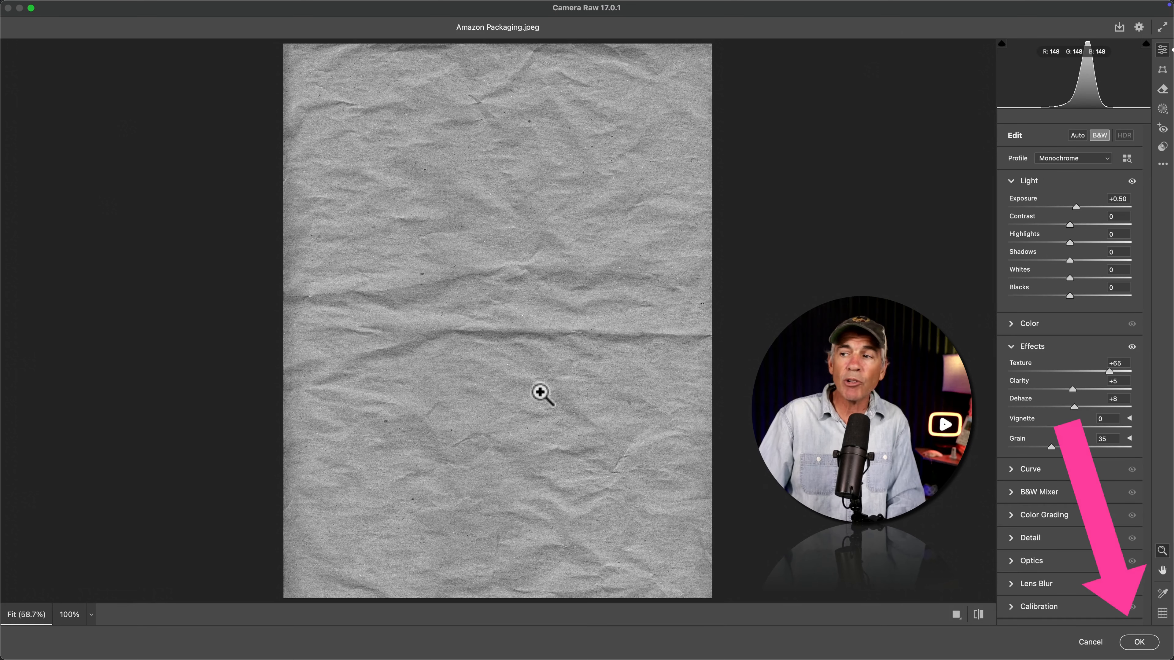
click(1145, 641)
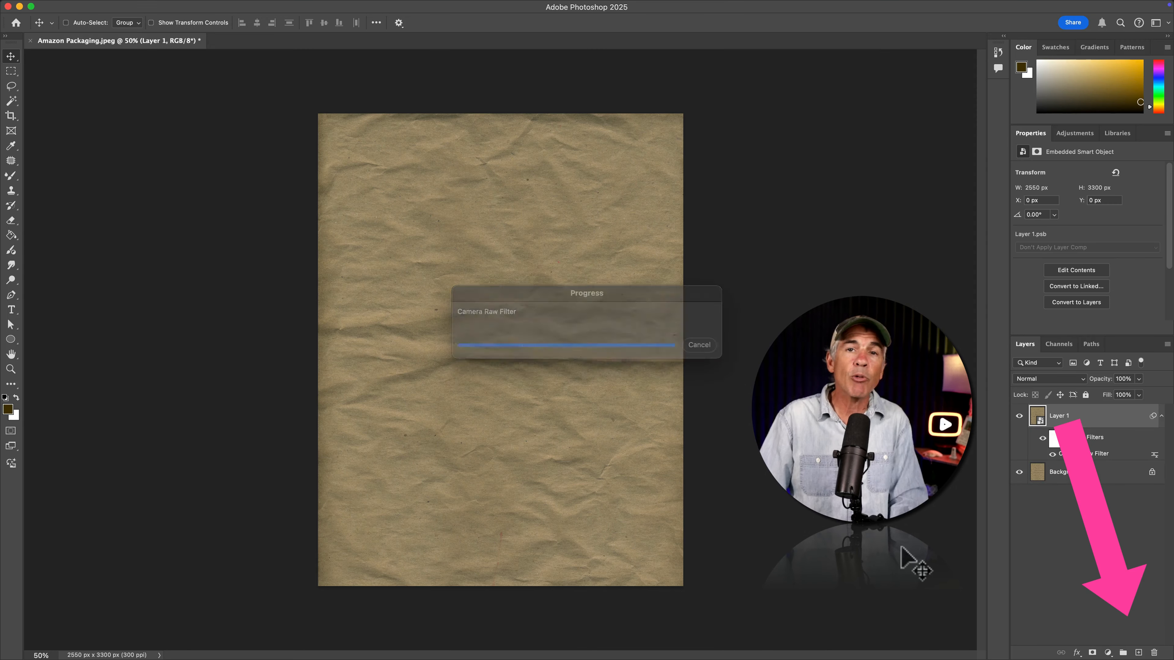
Toggle Layer 1's smart filters to compare the result, and reopen the Camera Raw Filter to review its settings
click(1044, 439)
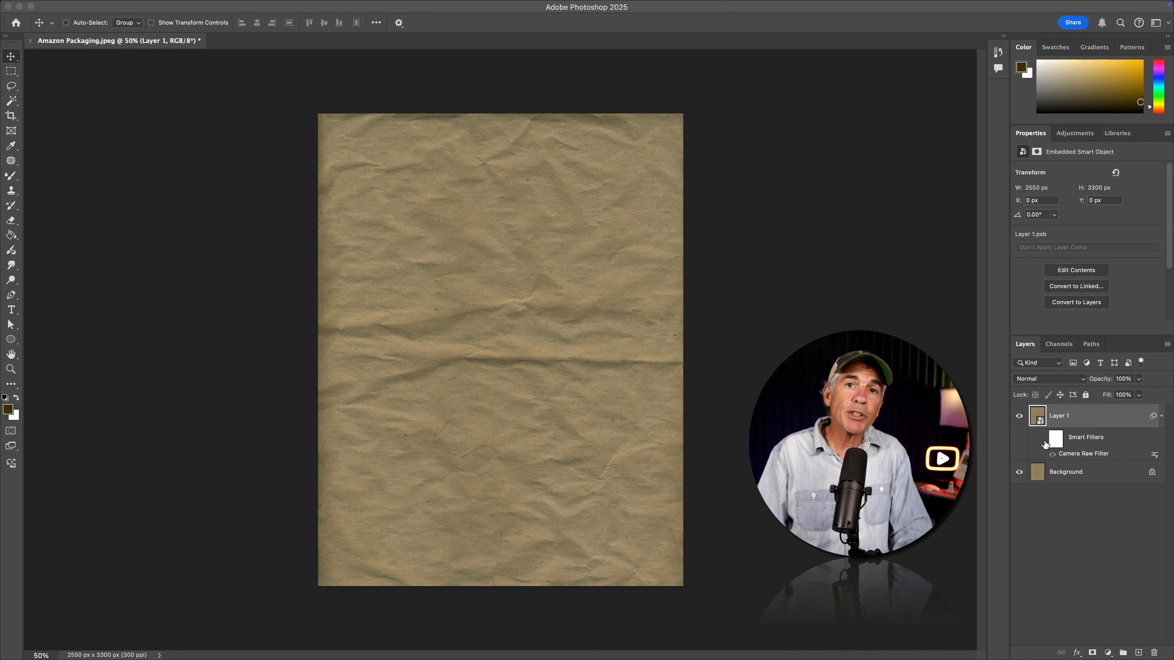
click(1043, 439)
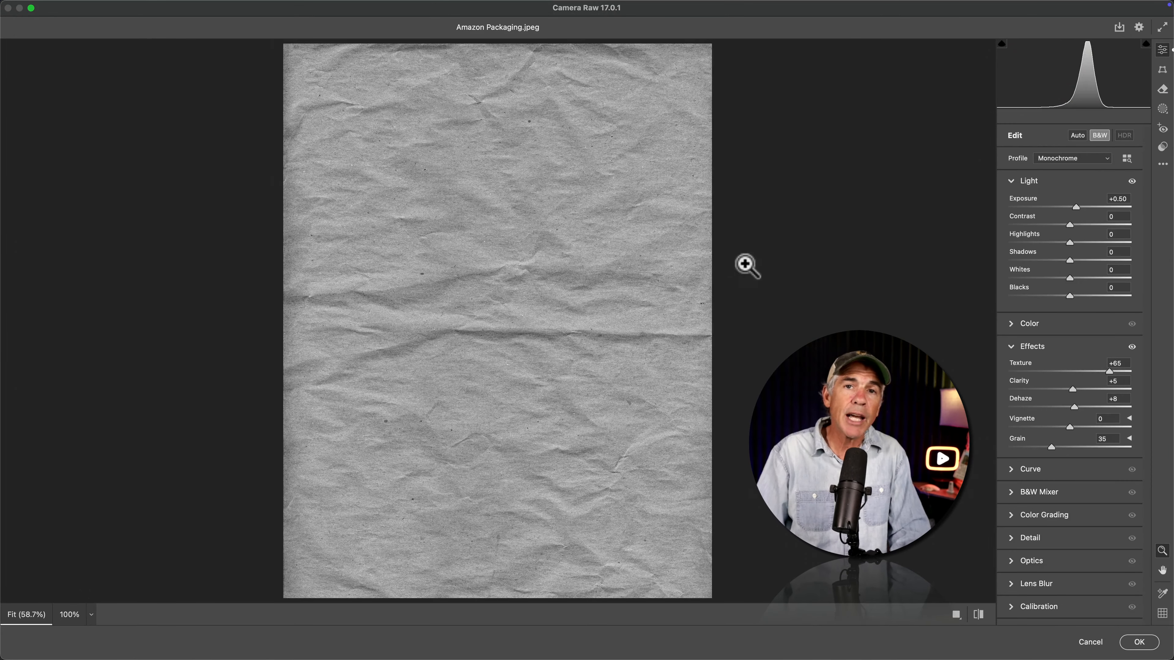
click(1127, 642)
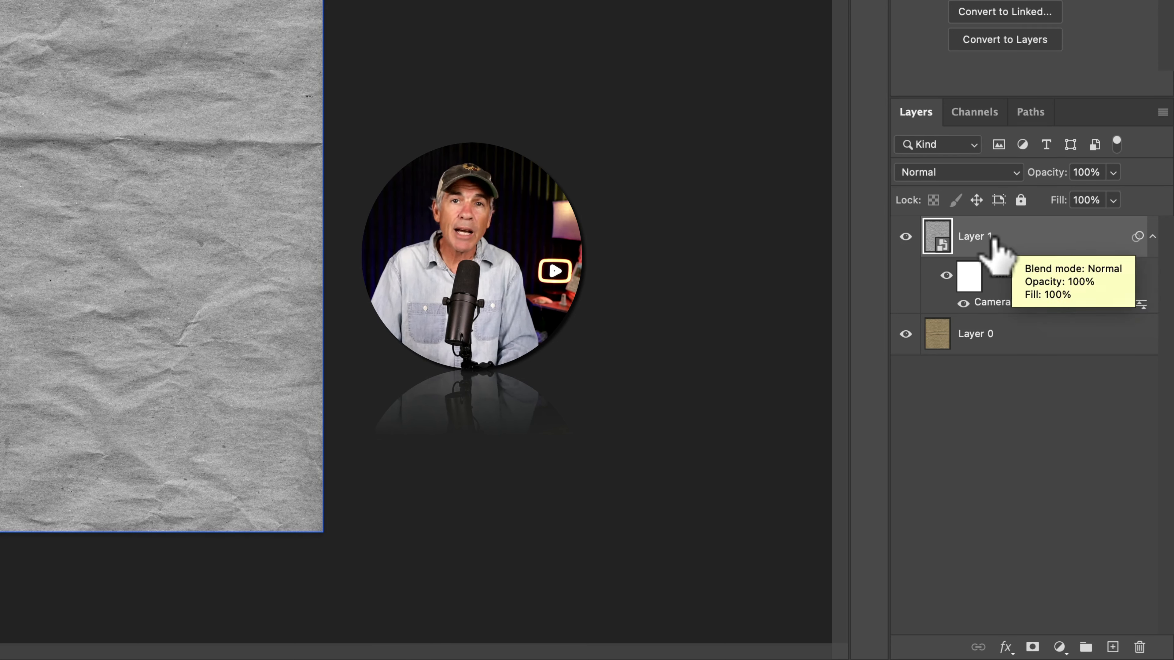
Duplicate Layer 1 as an independent smart object using New Smart Object via Copy
right_click(979, 236)
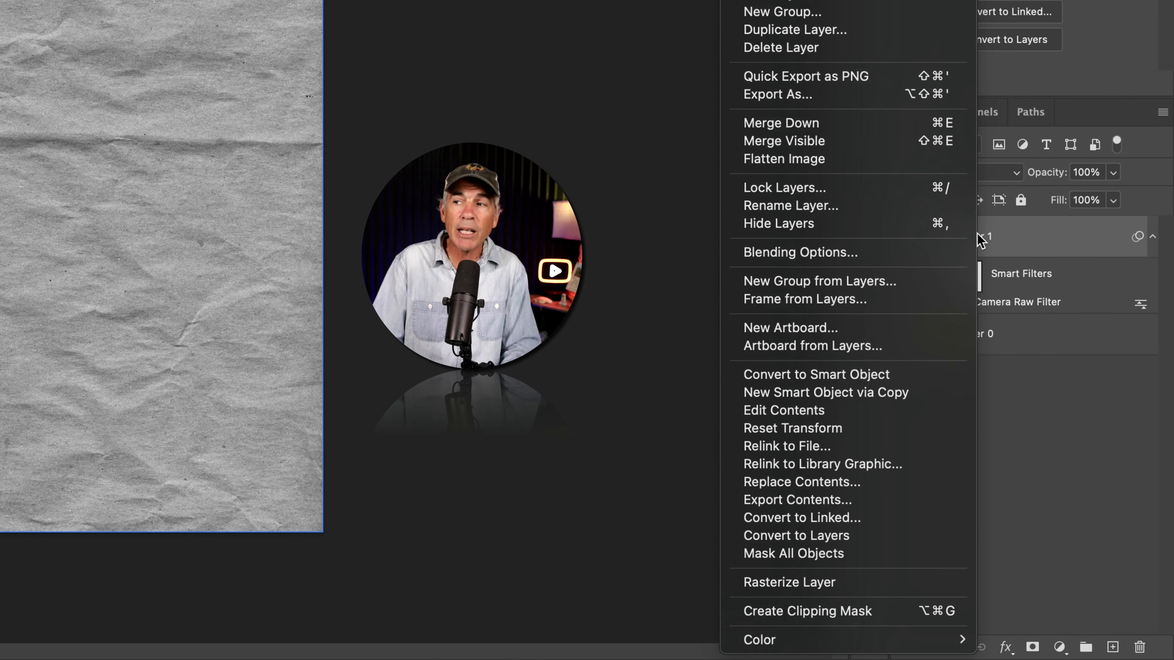
click(931, 392)
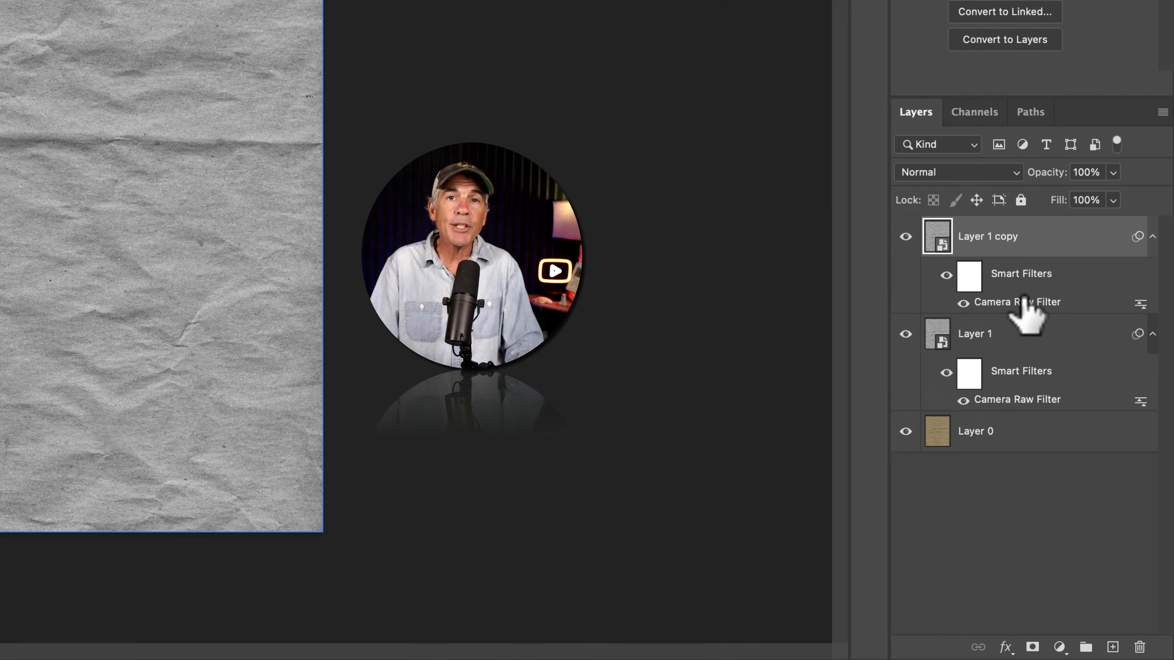
click(1008, 338)
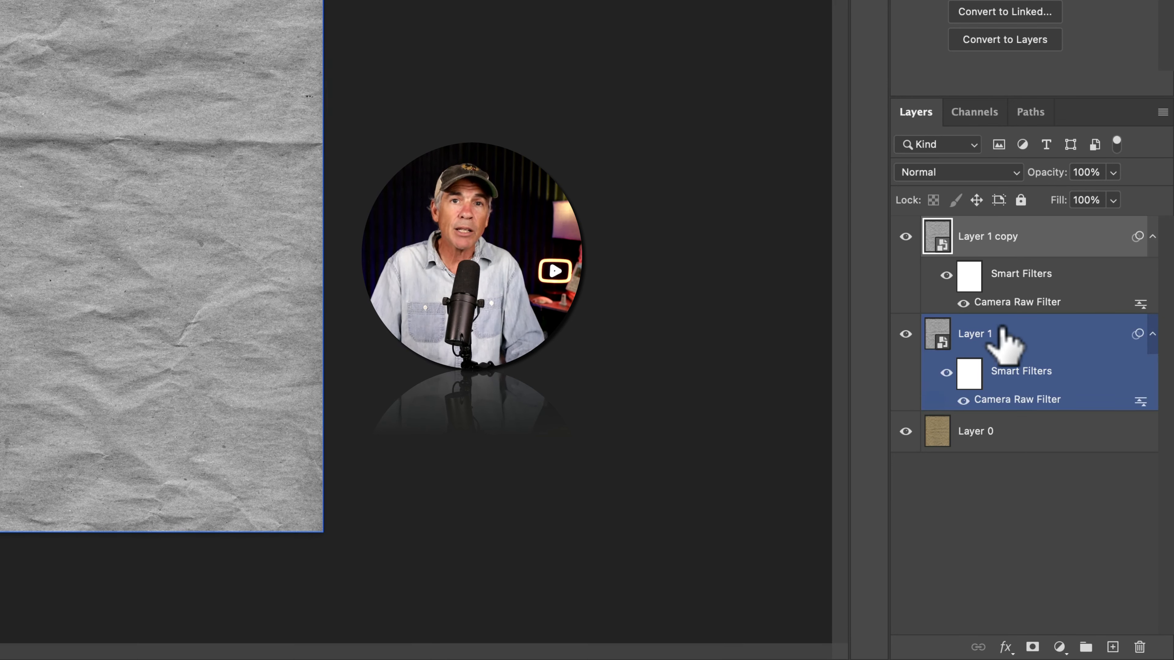
Switch Layer 1 copy's Camera Raw Filter from black and white back to color, and compare it with the gray layer below
double_click(1020, 300)
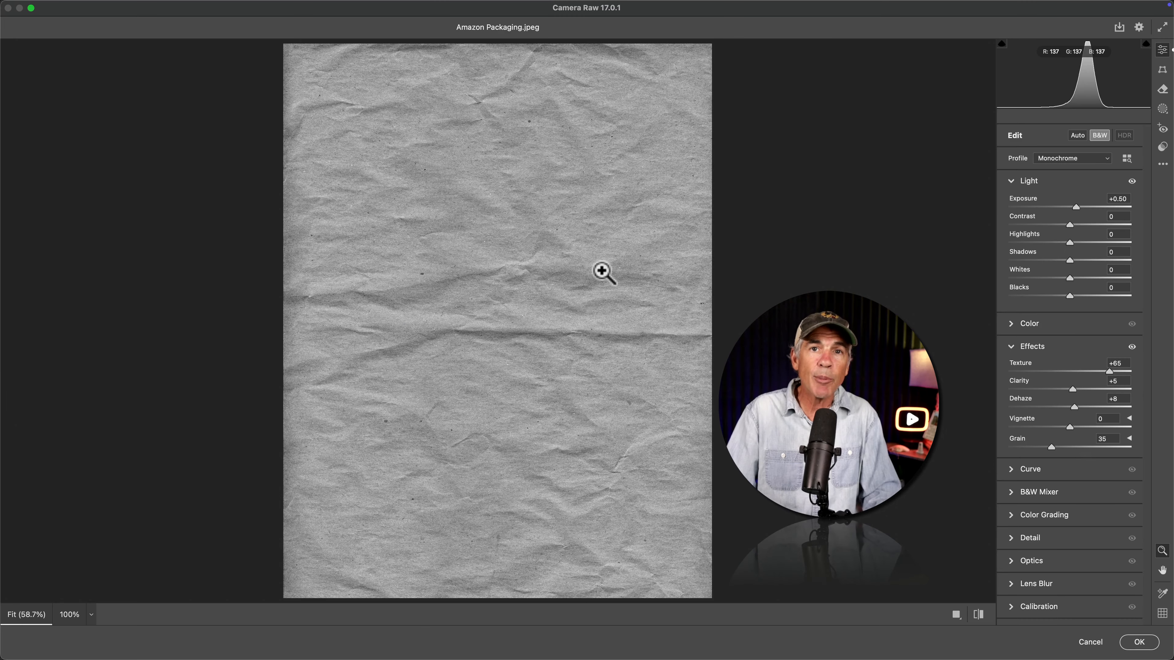
click(1099, 137)
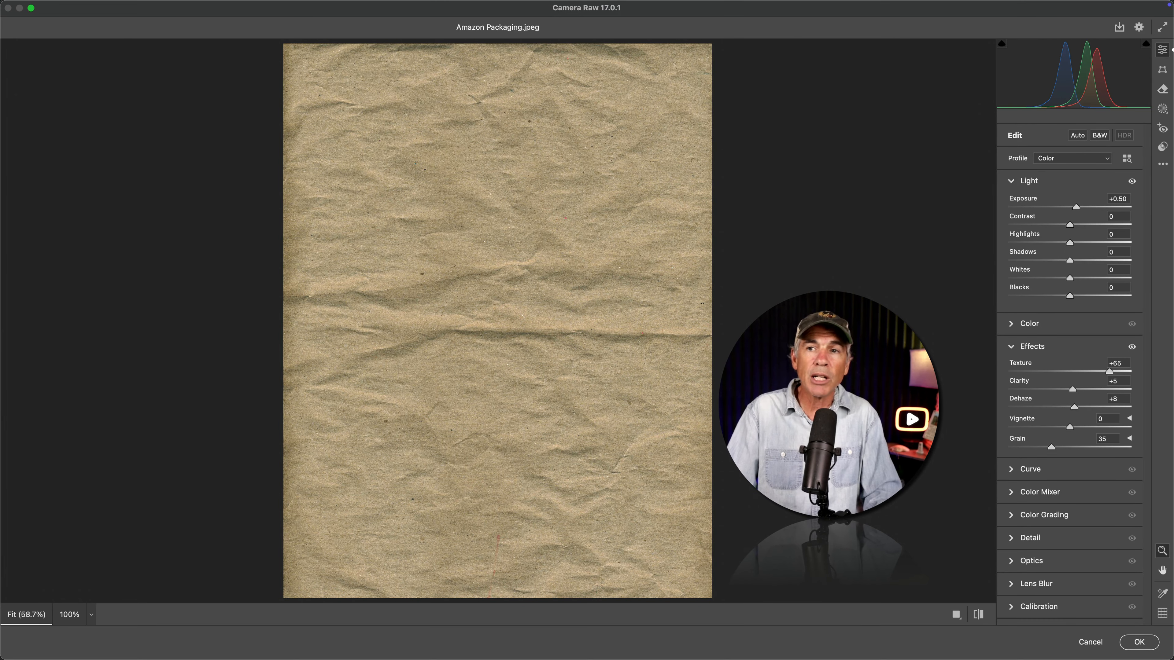
click(1138, 642)
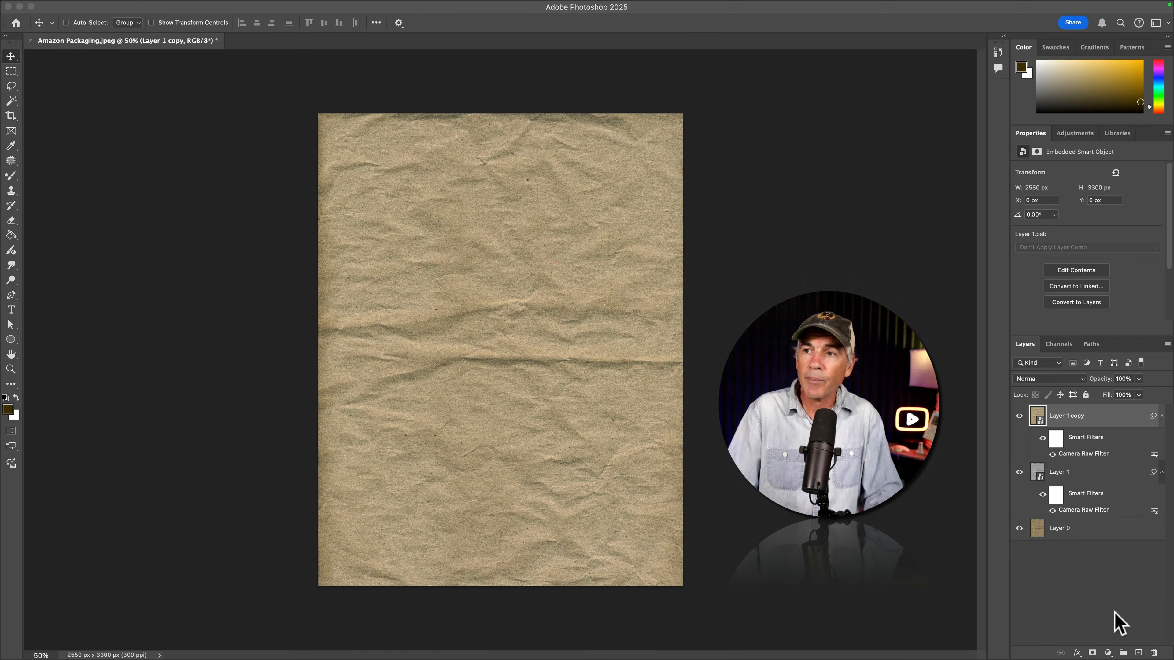
click(1019, 416)
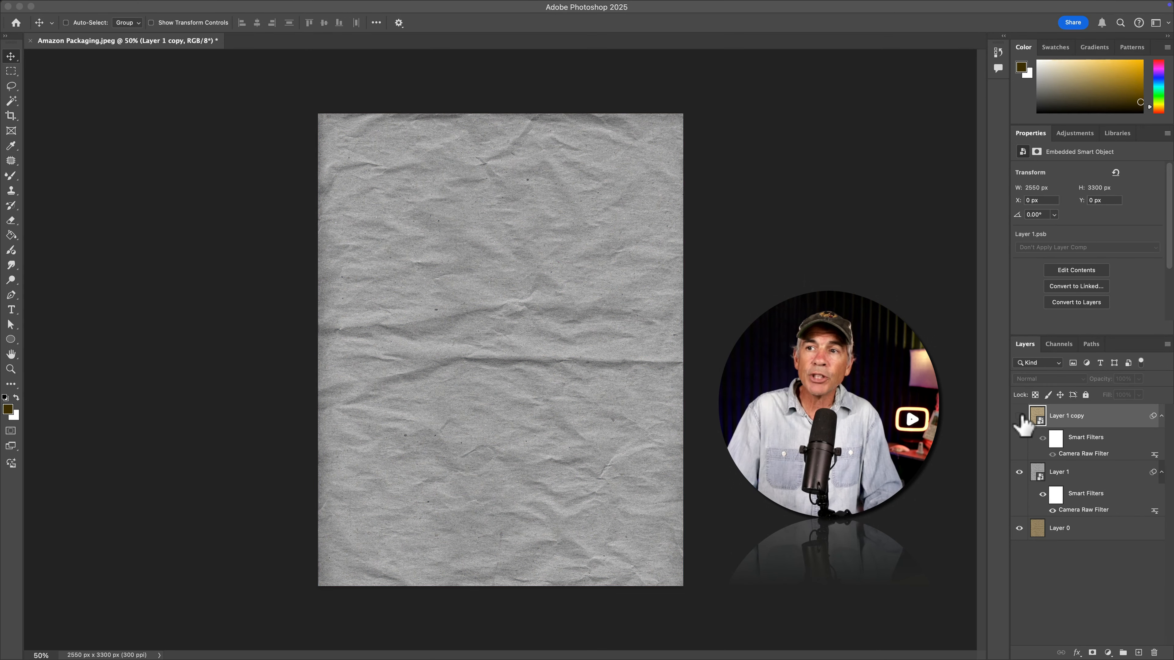
click(1020, 415)
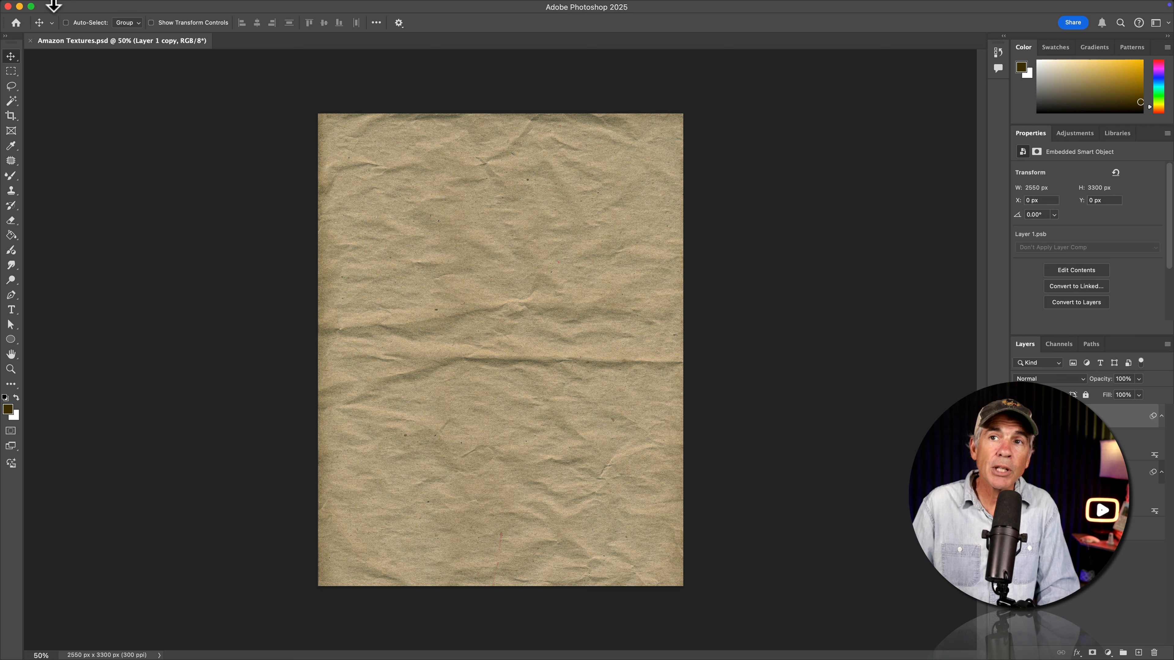
Save the document as Amazon Textures.psd on the Desktop in Photoshop format with Layers kept
click(107, 6)
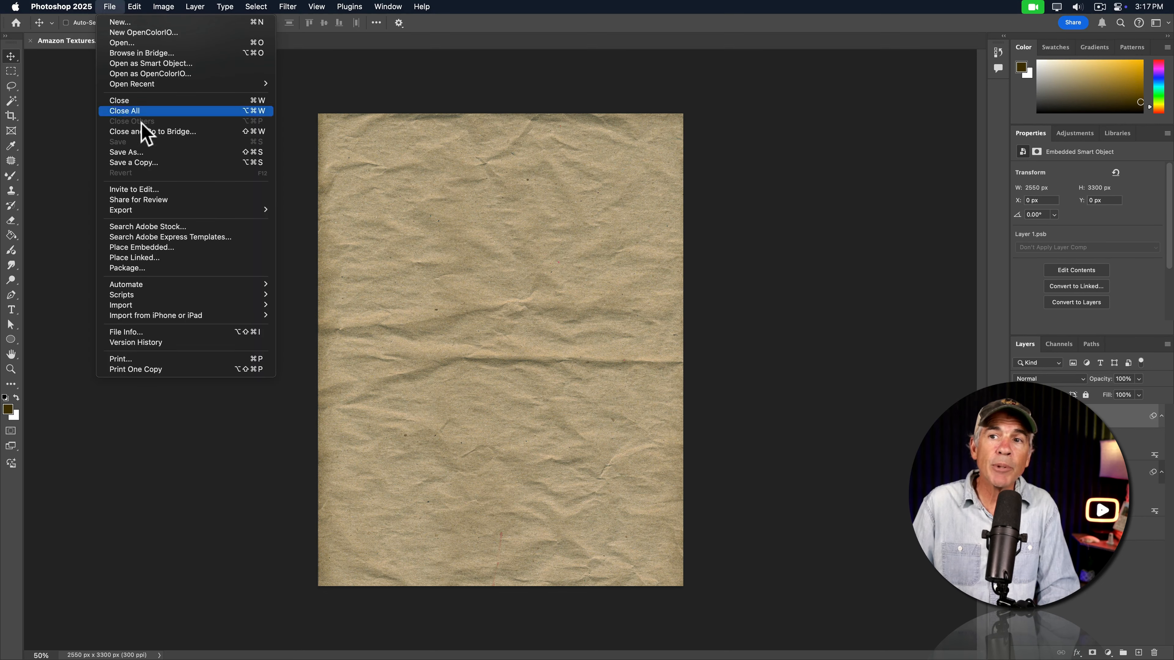
click(143, 153)
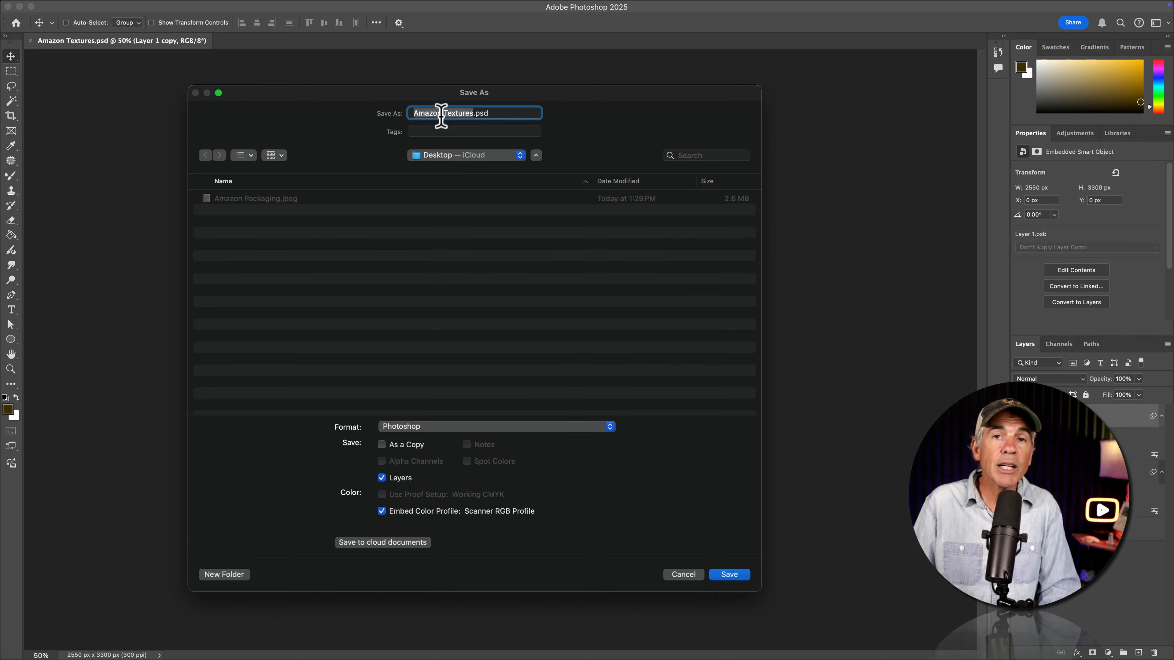
click(439, 432)
click(440, 430)
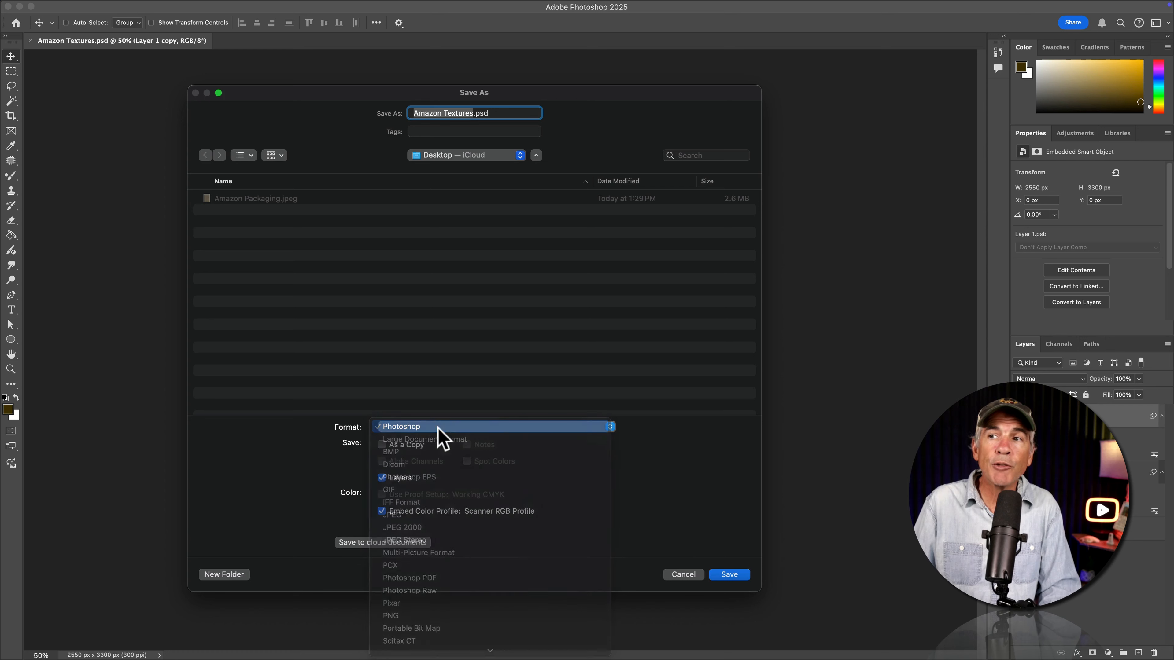
click(497, 114)
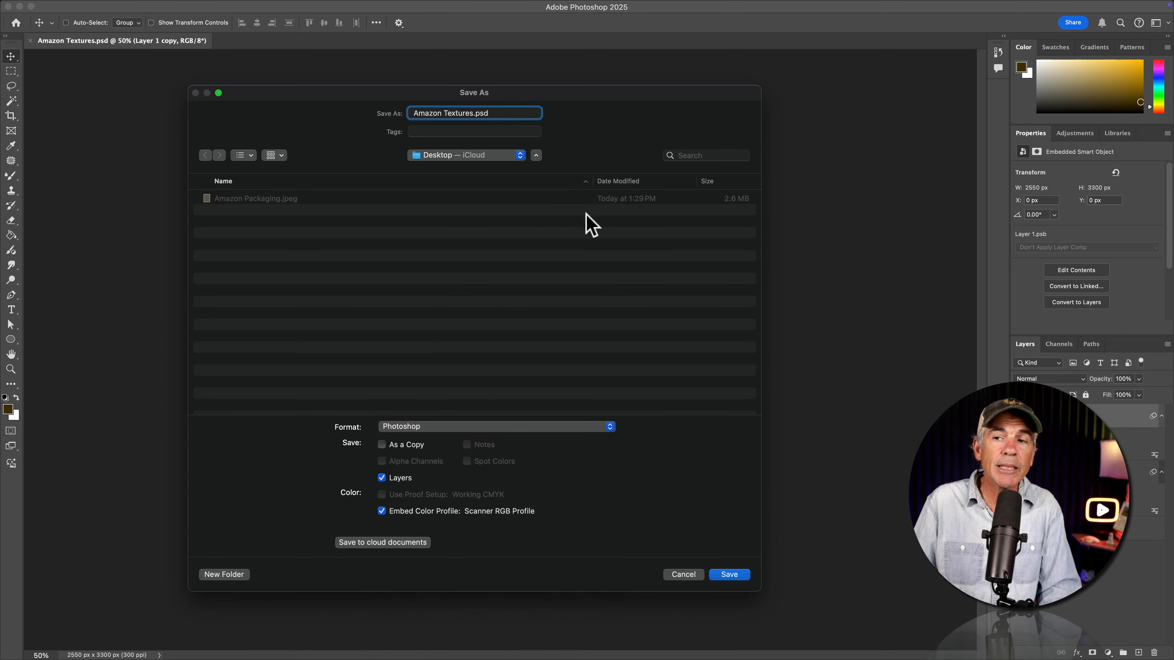
click(728, 575)
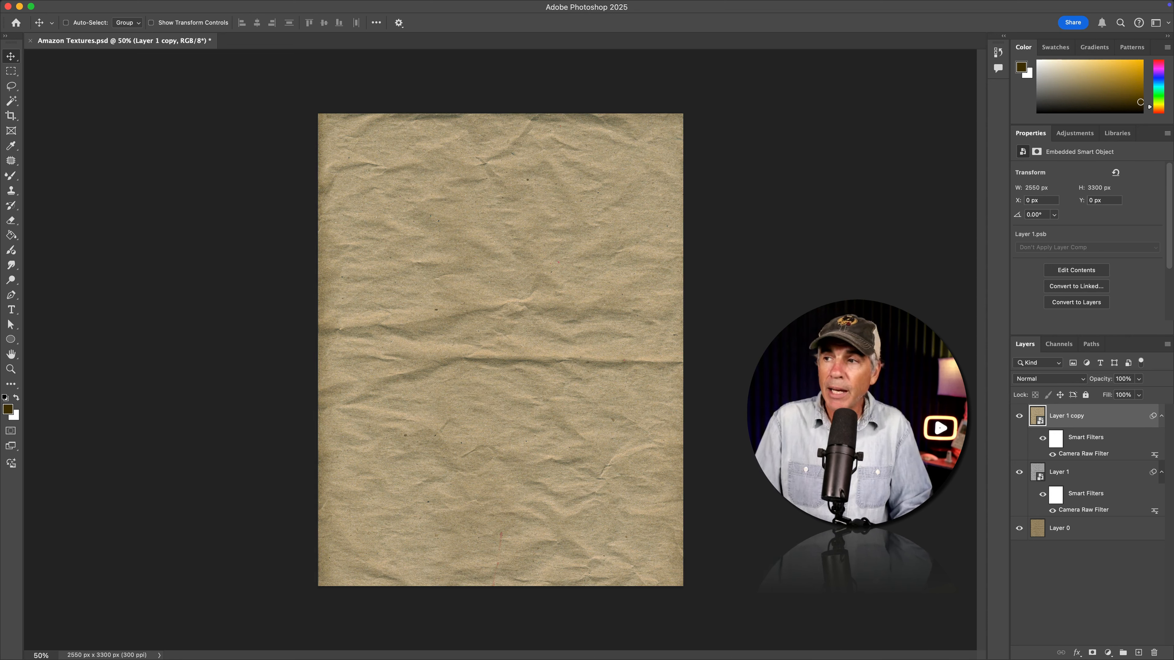
Compare the color layer with the gray one, and duplicate the image as Amazon Textures_Animation with merged layers only
click(1020, 416)
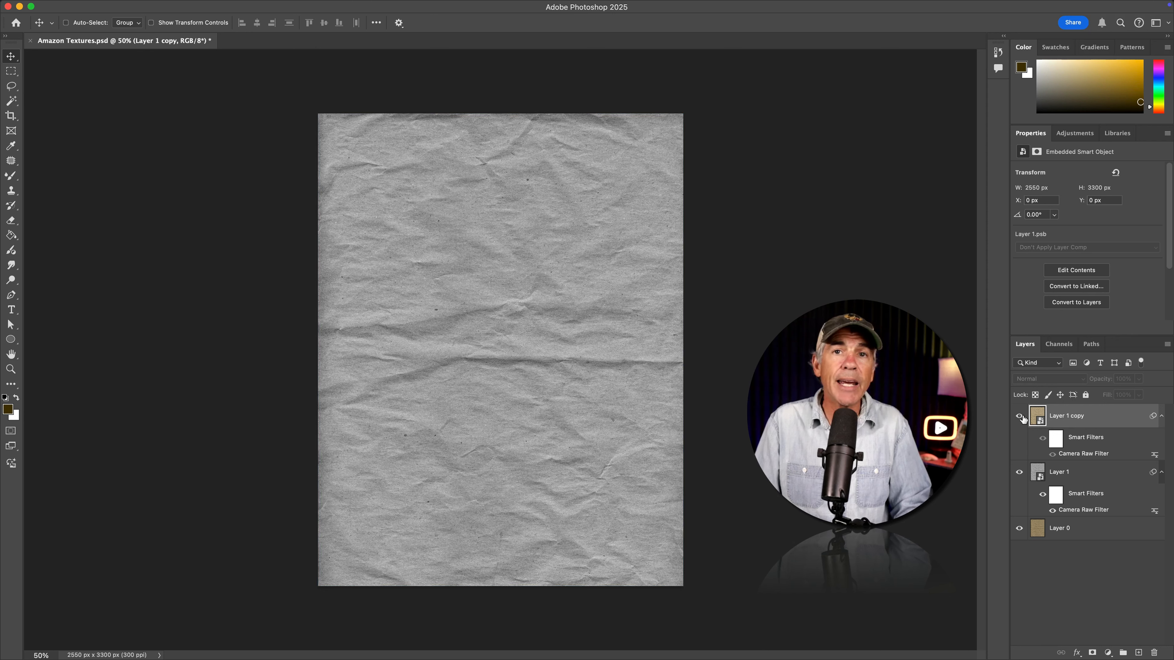
click(1020, 416)
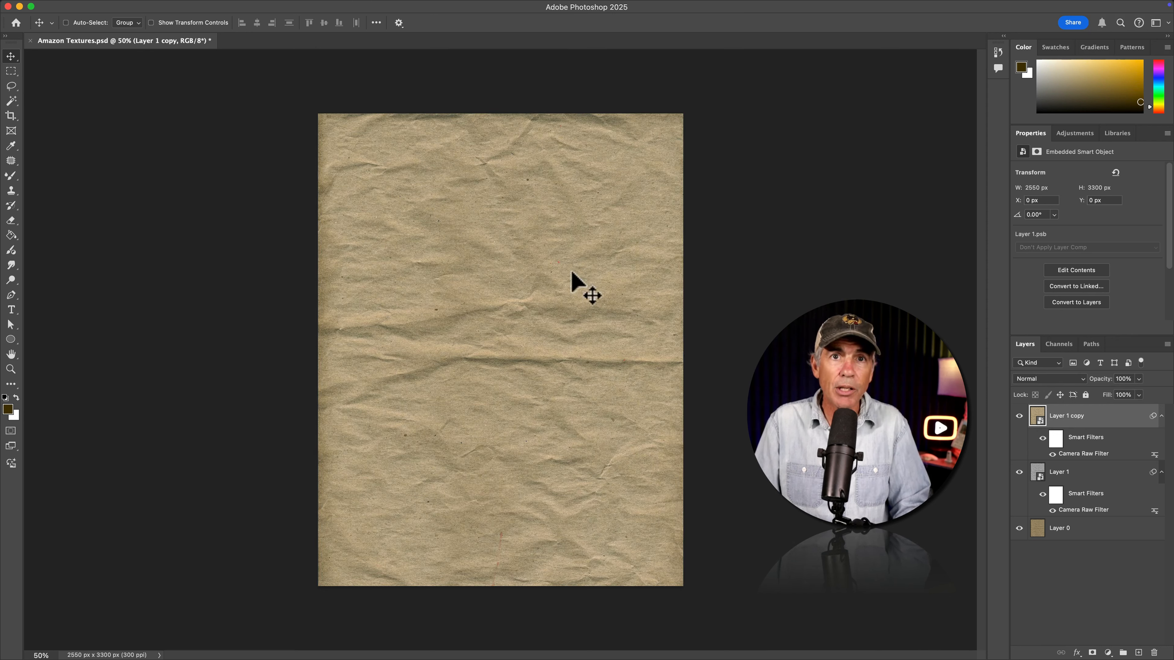
click(170, 6)
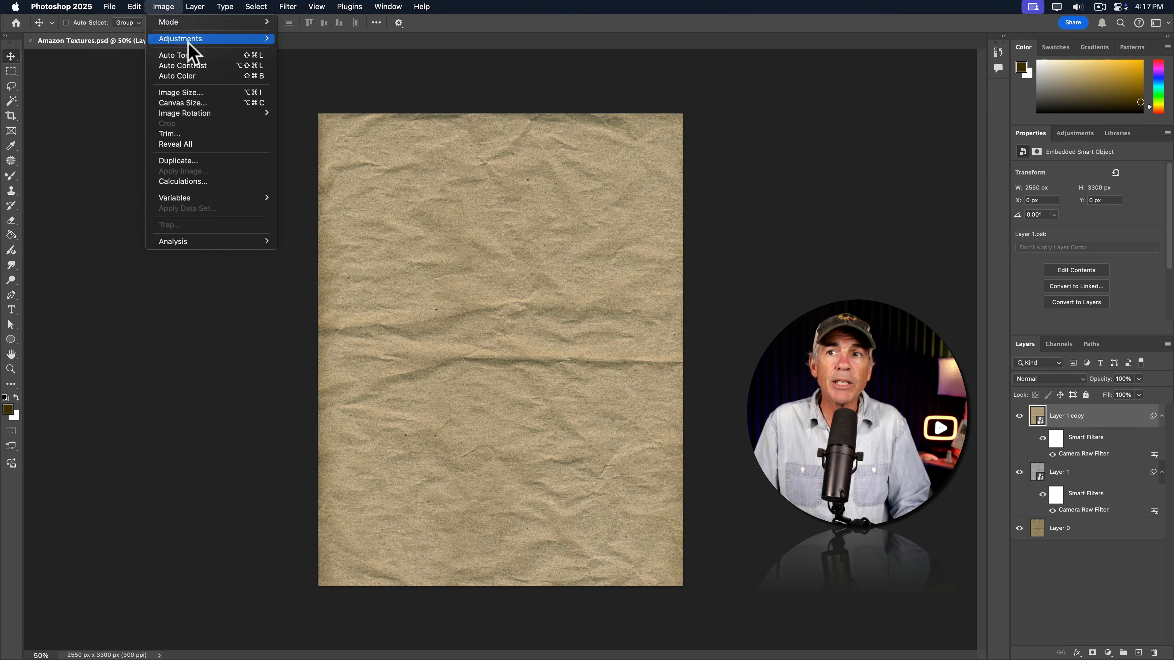
click(198, 167)
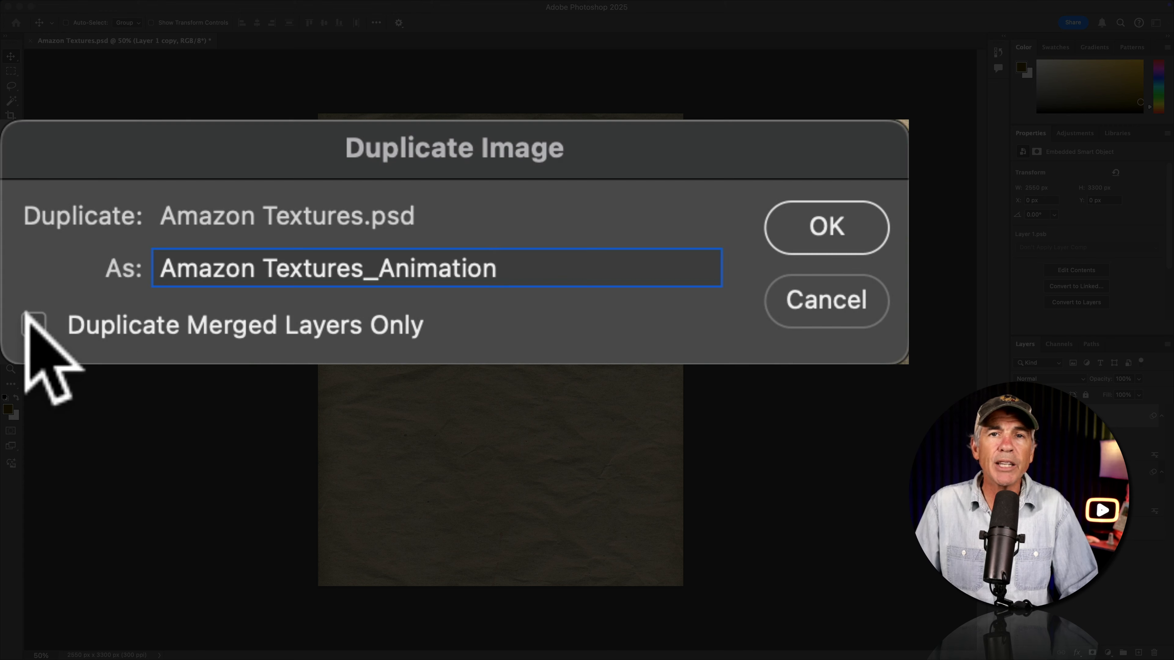
click(32, 324)
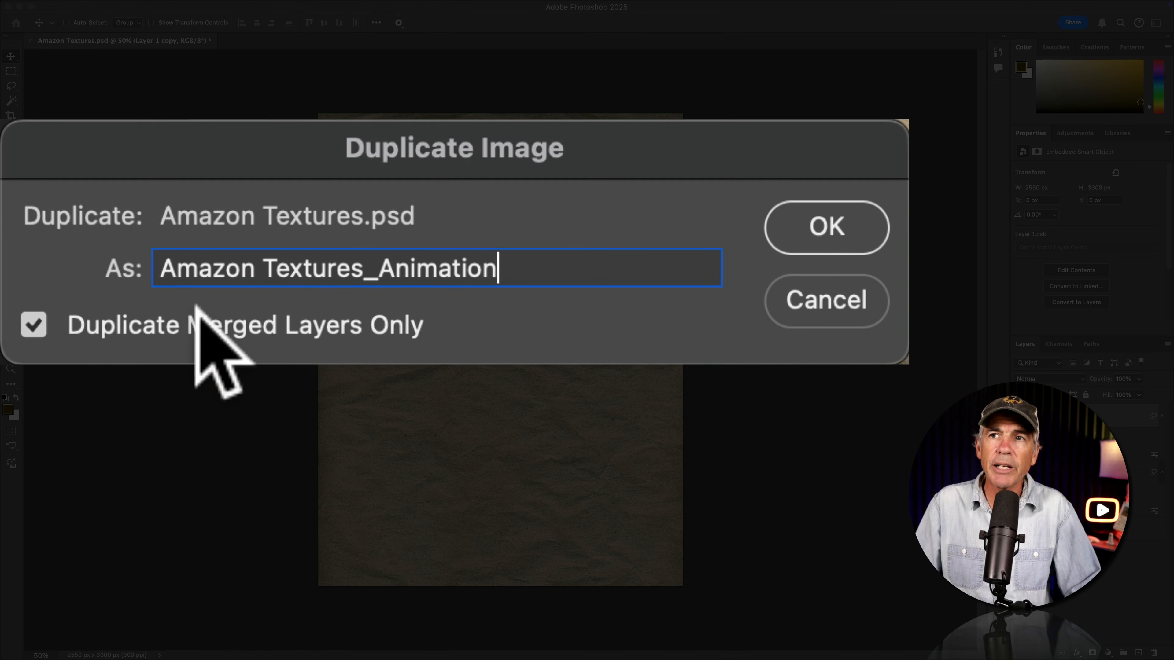
key(Return)
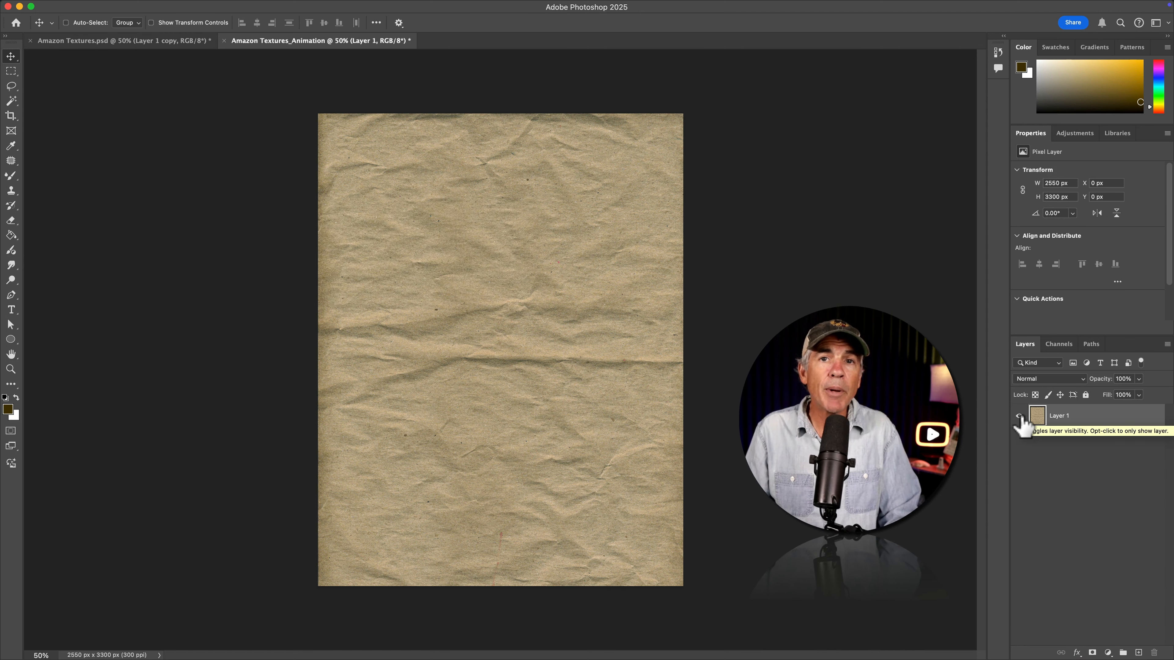
click(1020, 416)
click(1020, 416)
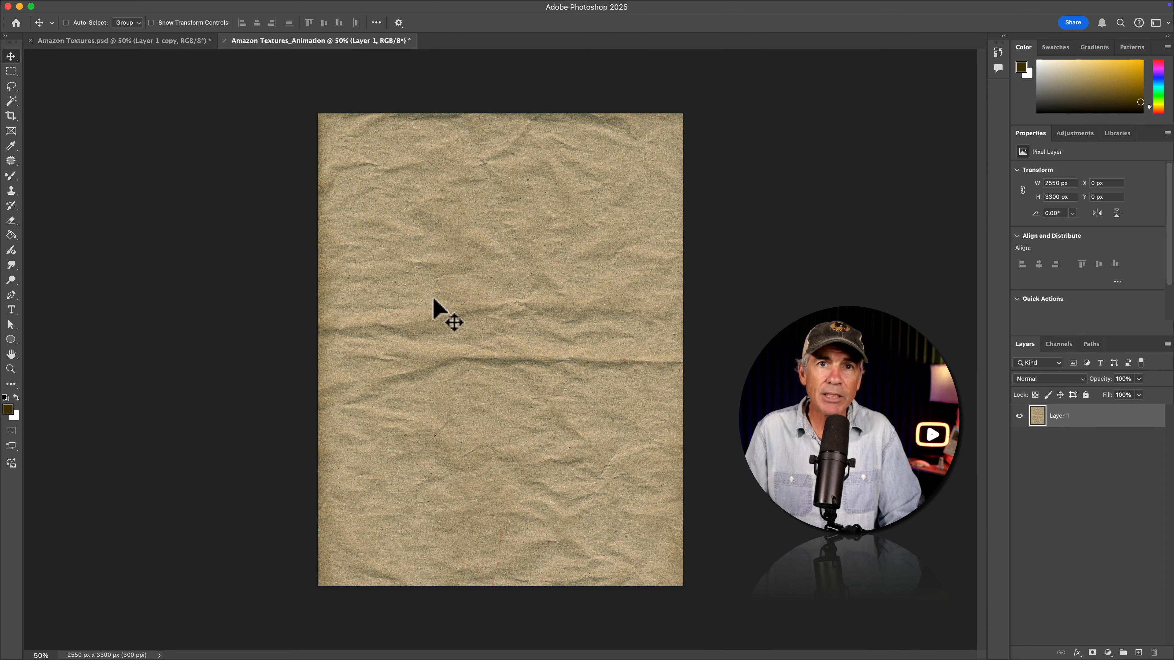
Set the duplicate document's canvas size to 1920 by 1080 pixels, keeping the centre anchor
mouse_move(121, 7)
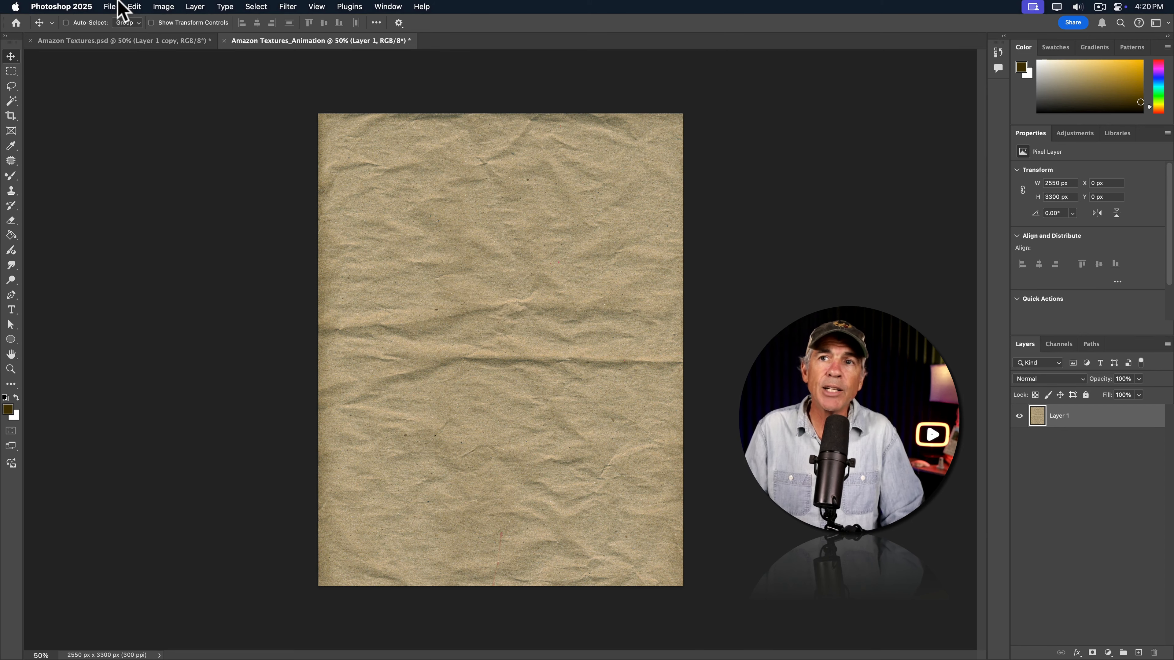
click(163, 7)
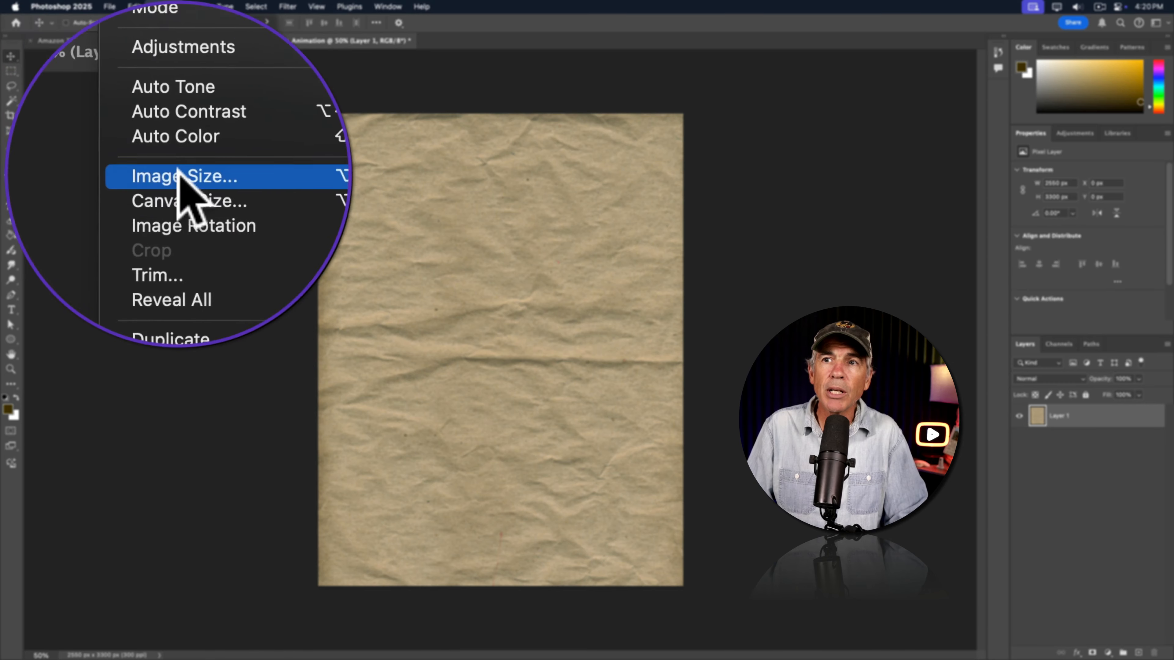
click(185, 201)
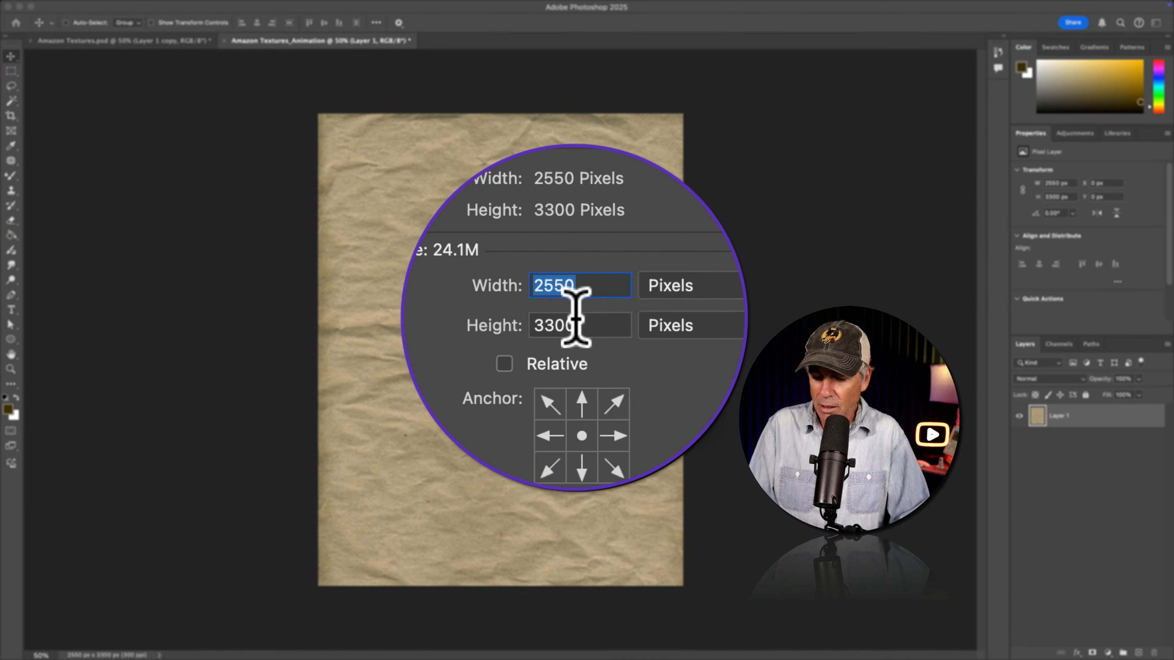
text(19)
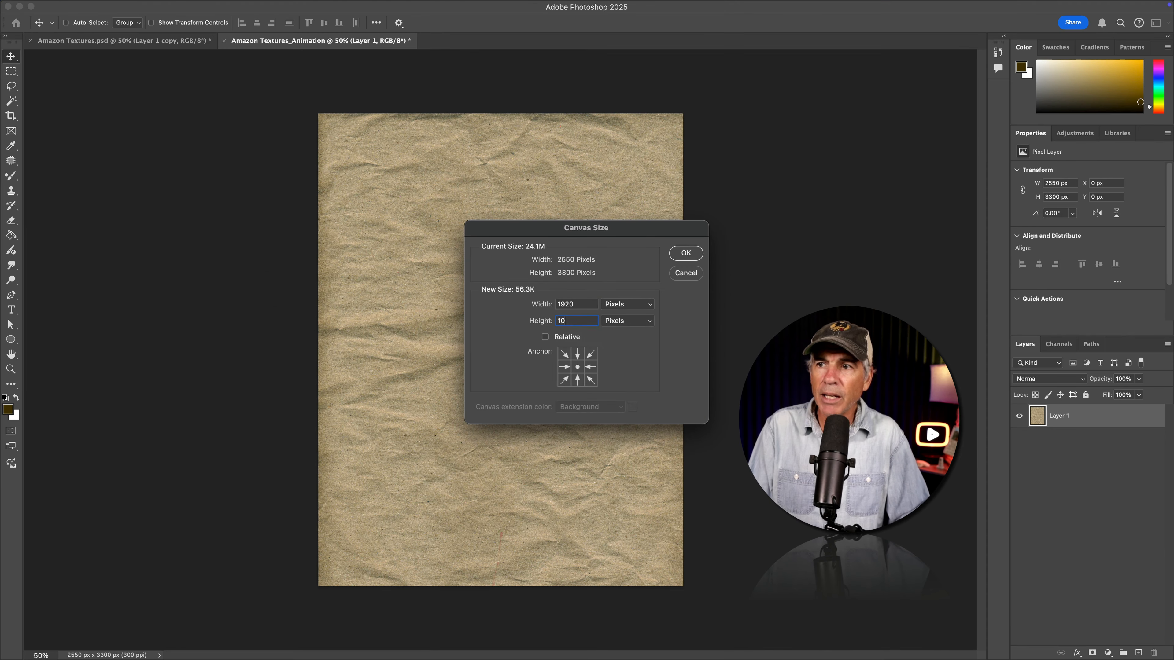
text(1080)
key(Return)
Try shifting the oversized paper layer with Free Transform to bring a different area into the canvas
key(super+t)
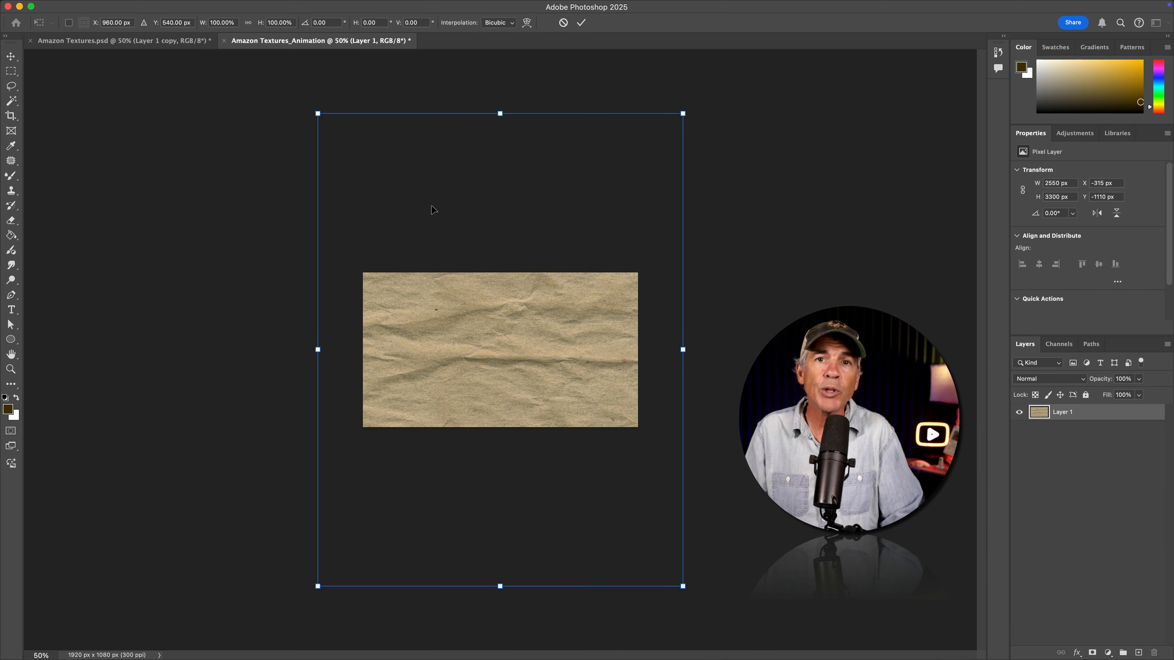
drag(435, 204, 469, 171)
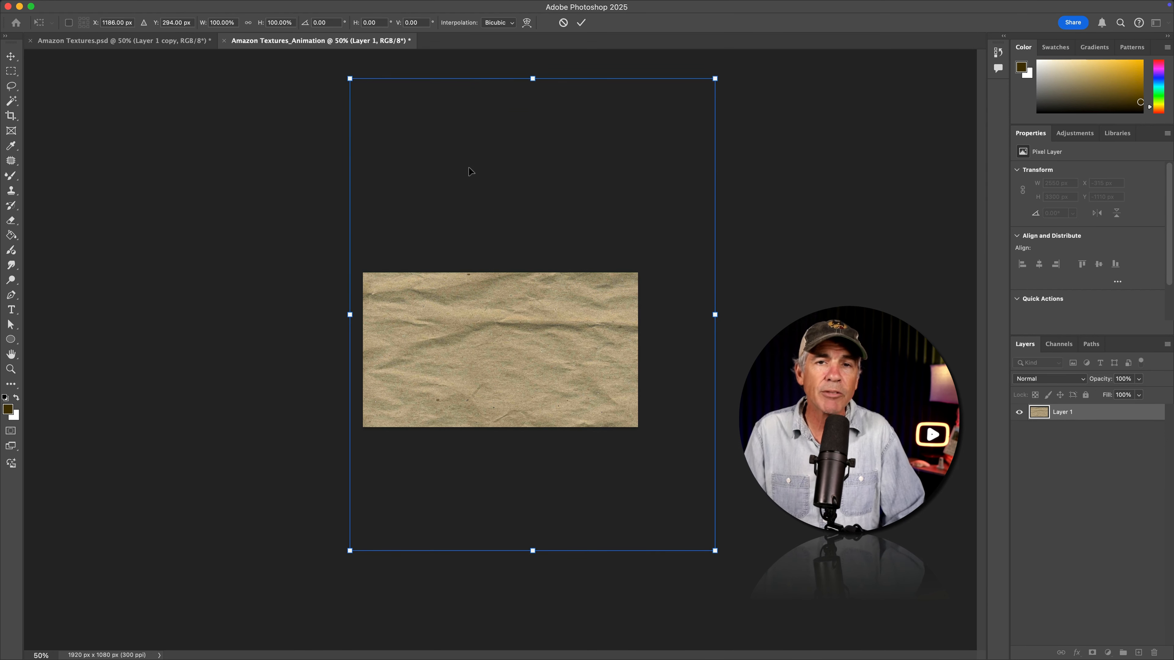
key(Return)
Duplicate the paper layer five times to get six identical layers
key(super+1)
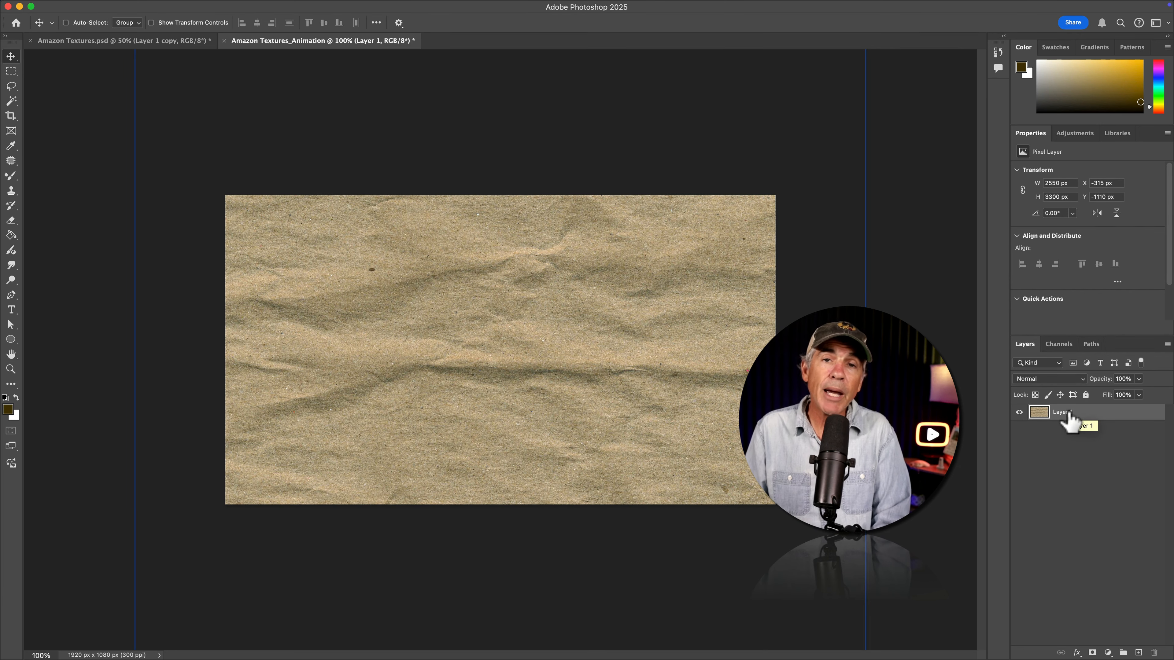
key(super+j)
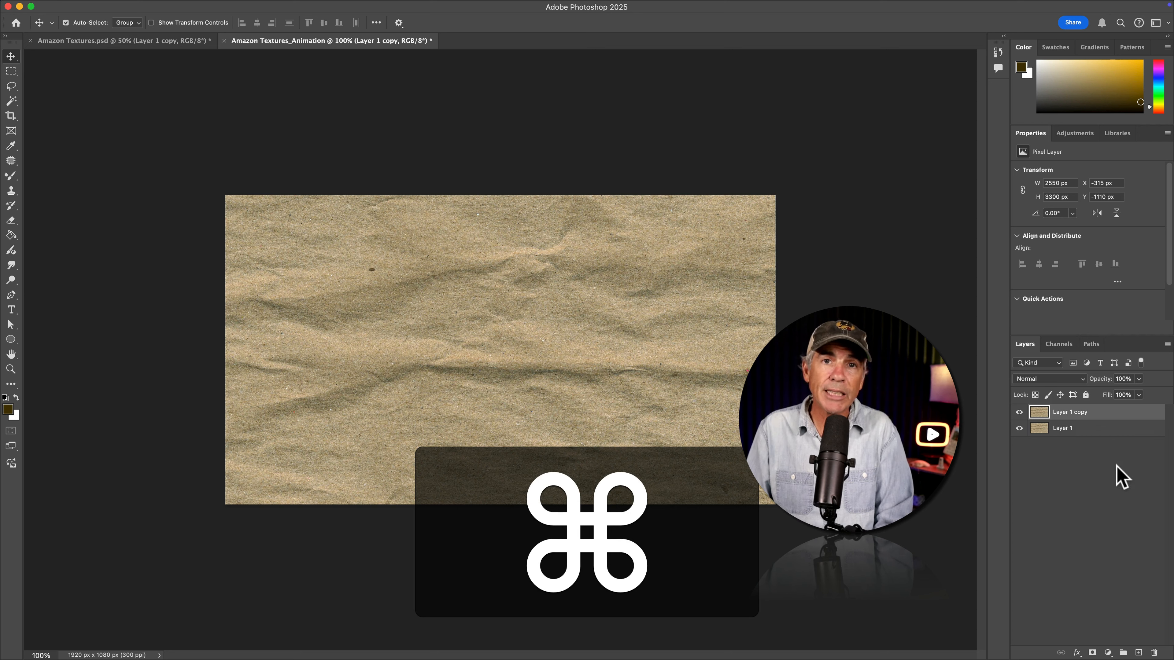
key(super+j)
key(super+j)
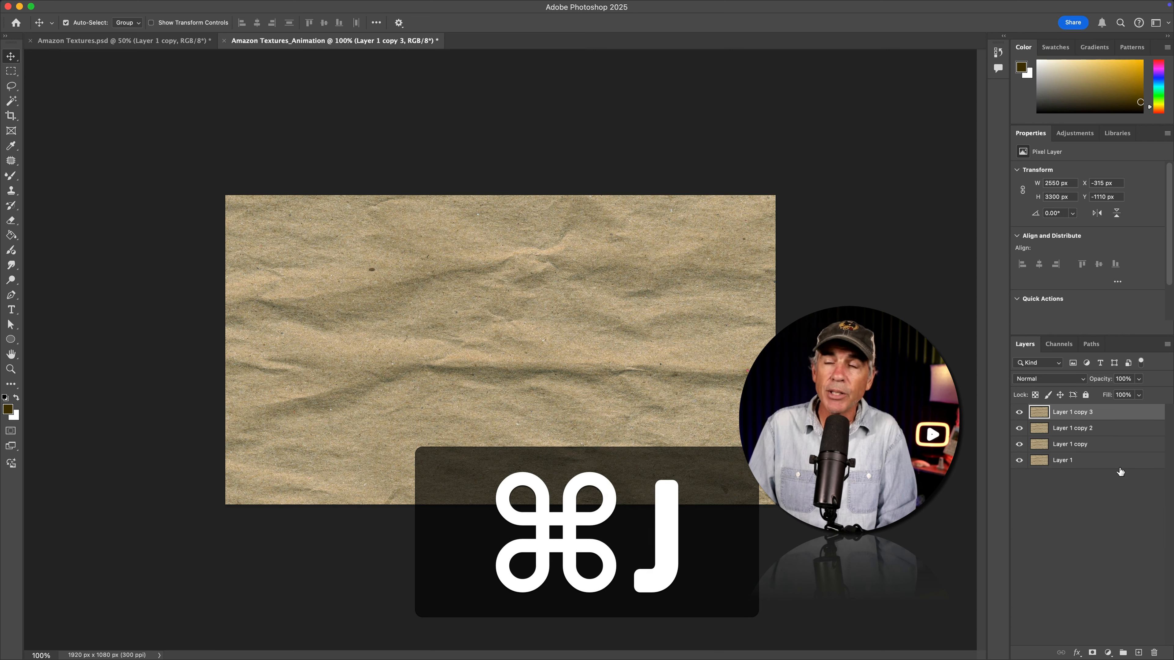
key(super+j)
key(super+j)
Rename the six layers 06, 05, 04, 03, 02 and 01 from the top of the stack down
double_click(1072, 412)
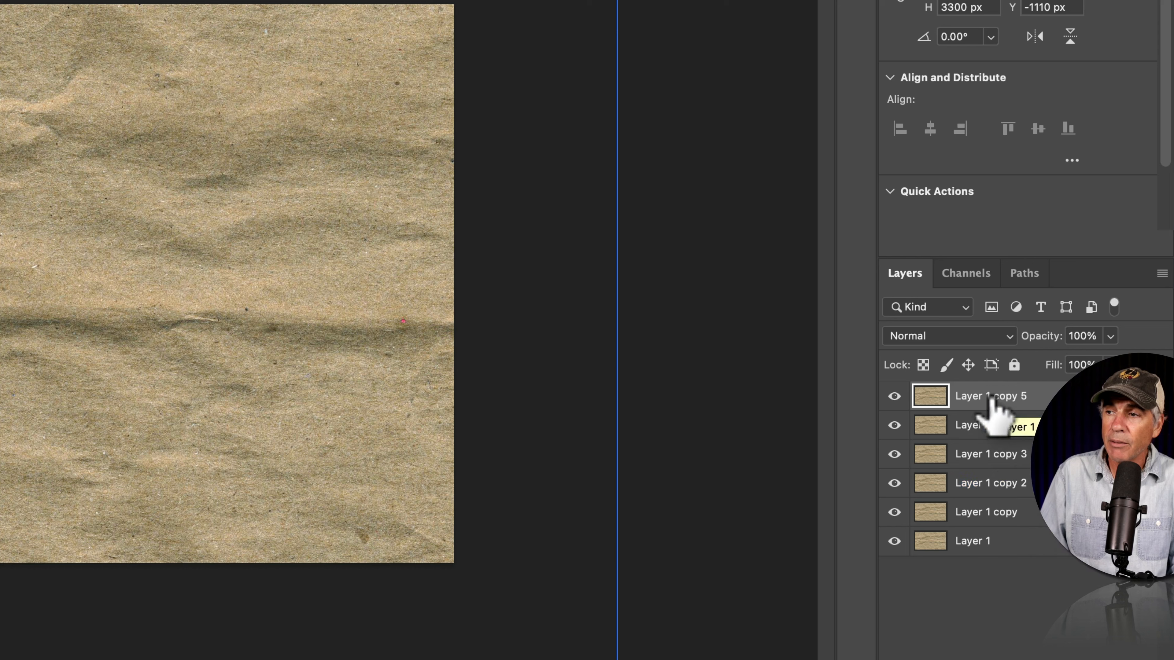
text(06)
key(Tab)
text(05)
key(Tab)
text(04)
key(Tab)
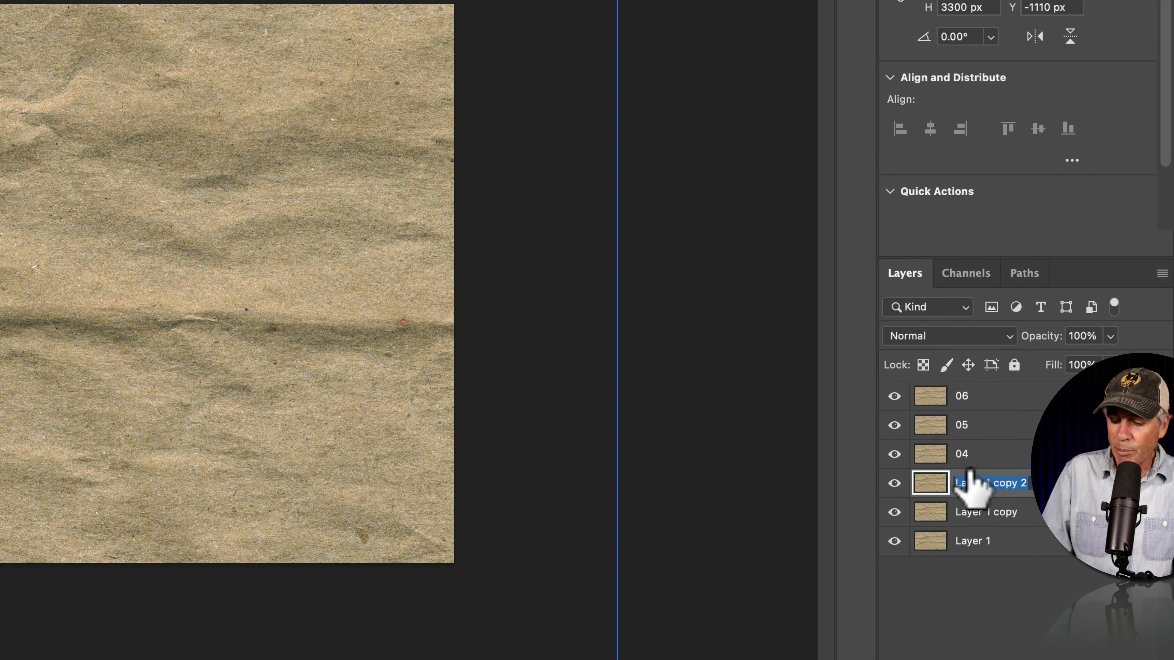
text(03)
key(Tab)
text(02)
key(Tab)
text(01)
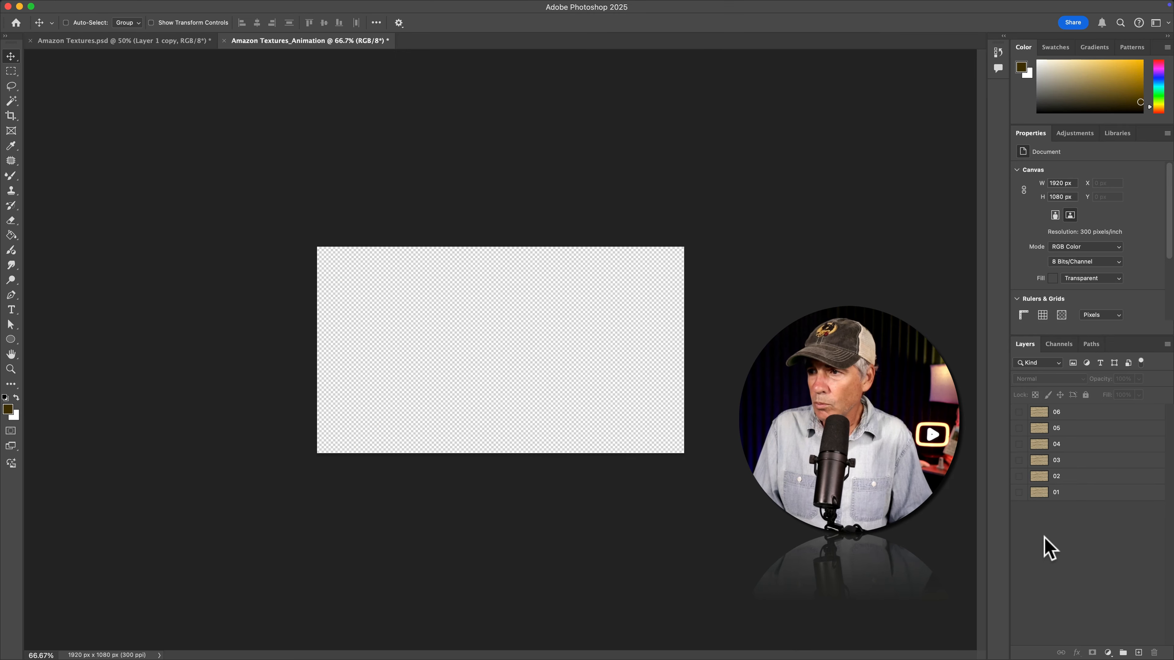
Show only layer 06, rotate it about 93°, and reposition it so the paper still covers the canvas
click(1019, 412)
click(1066, 412)
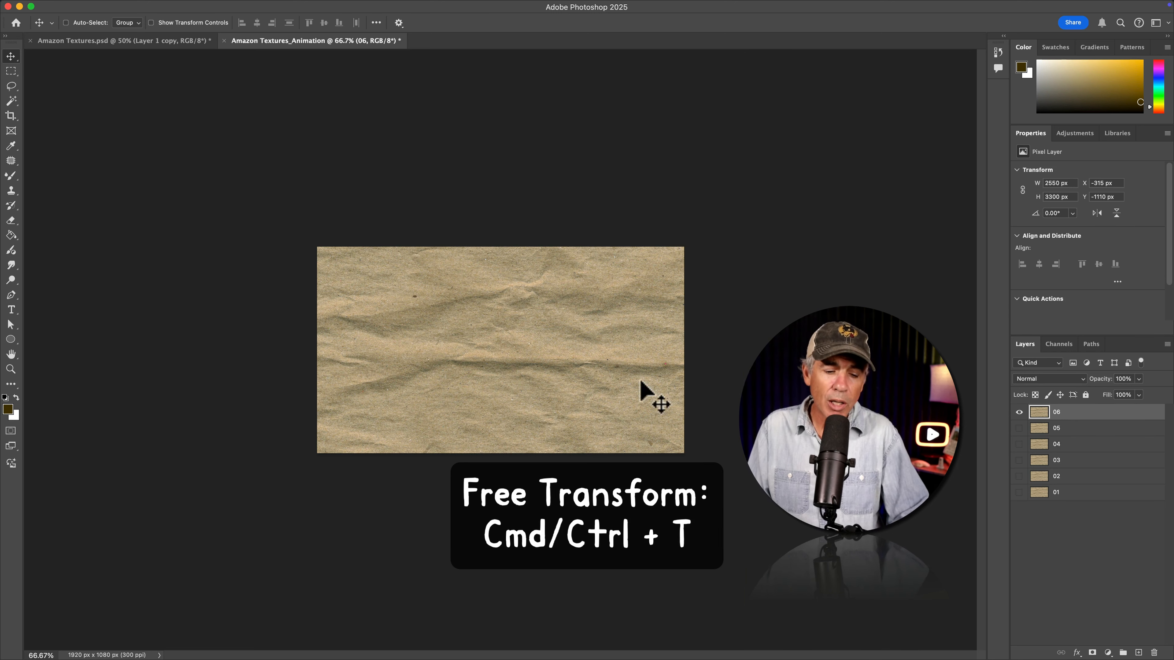
key(super+t)
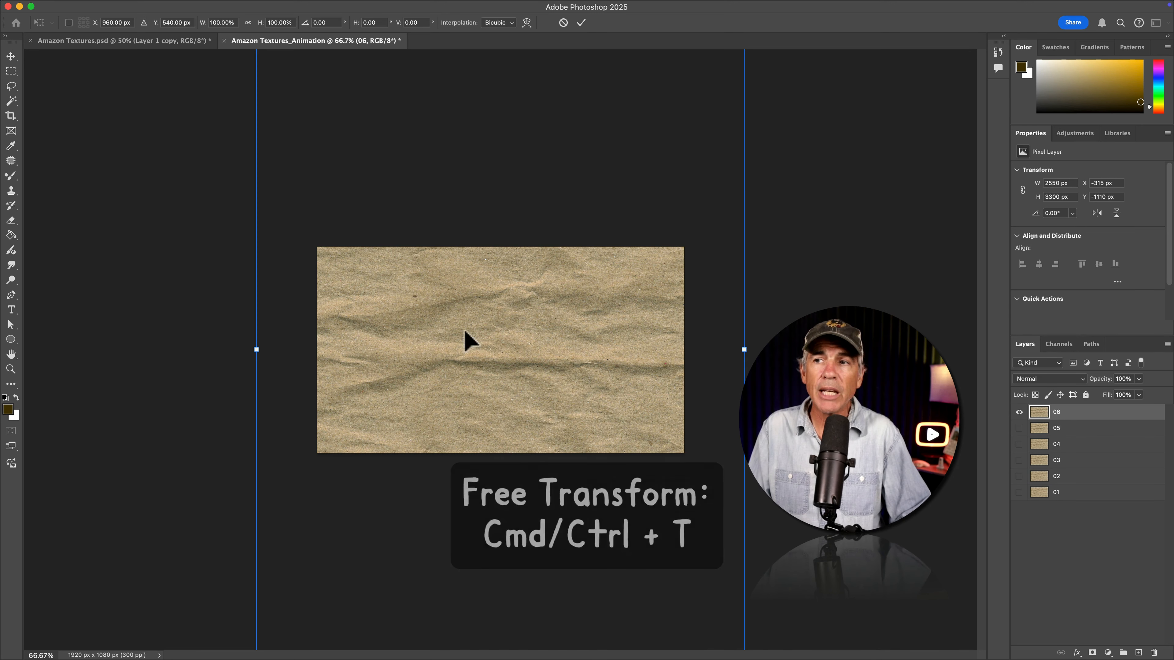
drag(796, 179, 607, 562)
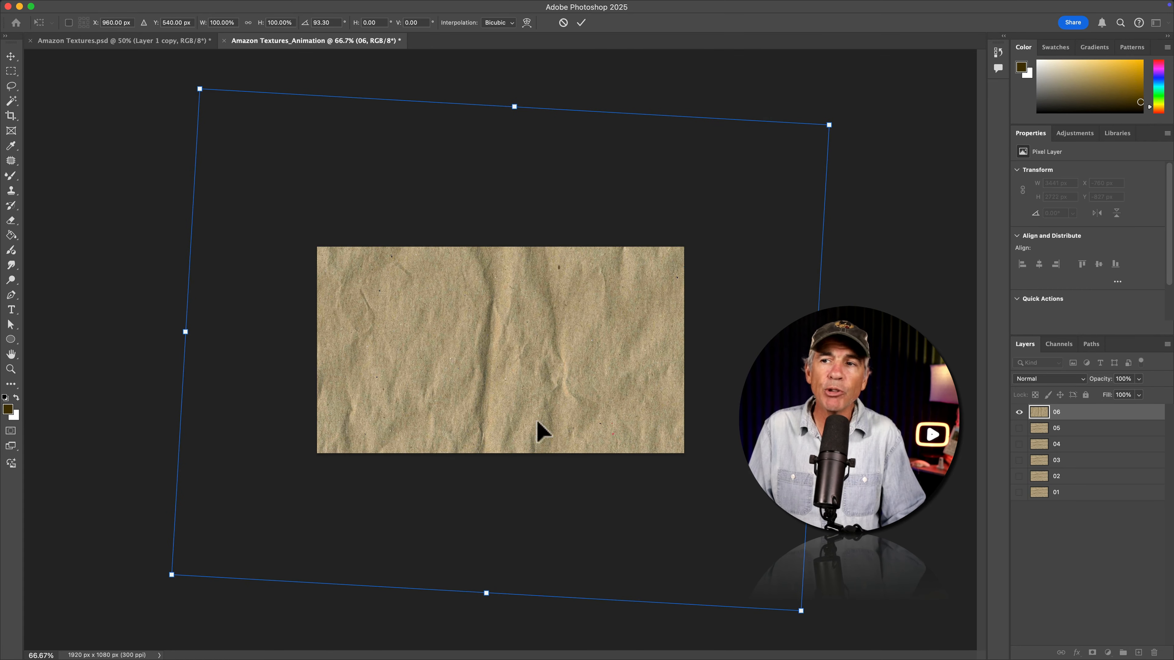
drag(508, 363, 578, 386)
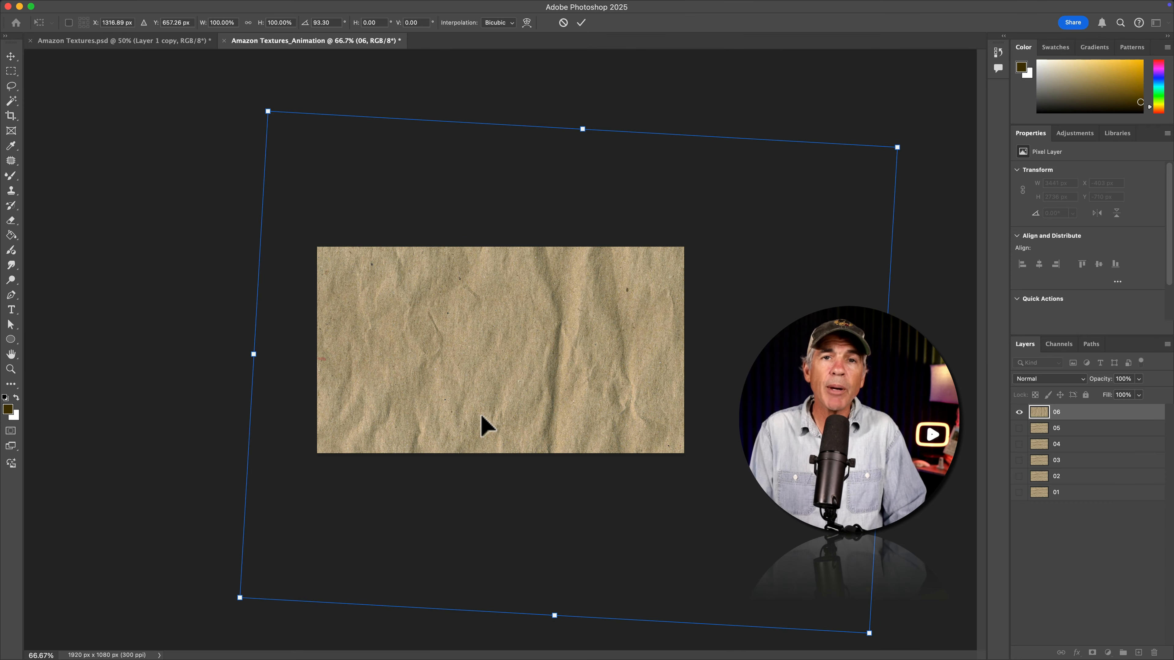
key(Return)
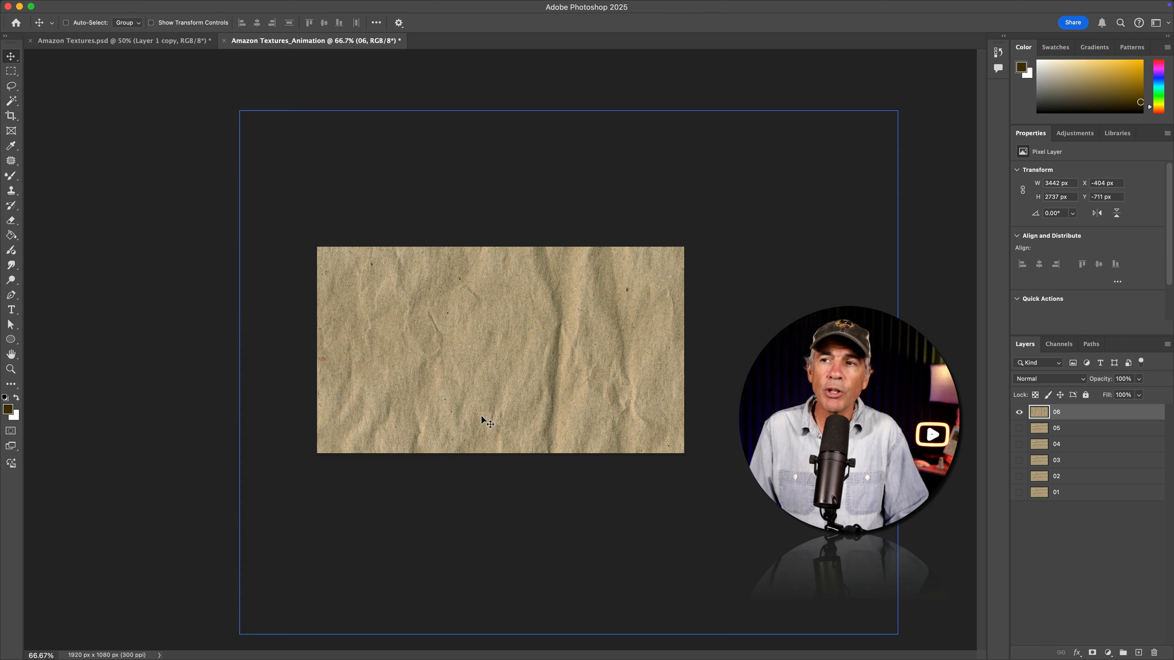
Show layer 05 in place of 06, rotate it about a quarter turn, and reposition it over the canvas
click(1019, 412)
click(1019, 428)
click(1063, 429)
key(super+t)
drag(776, 185, 665, 626)
drag(543, 409, 551, 330)
key(Return)
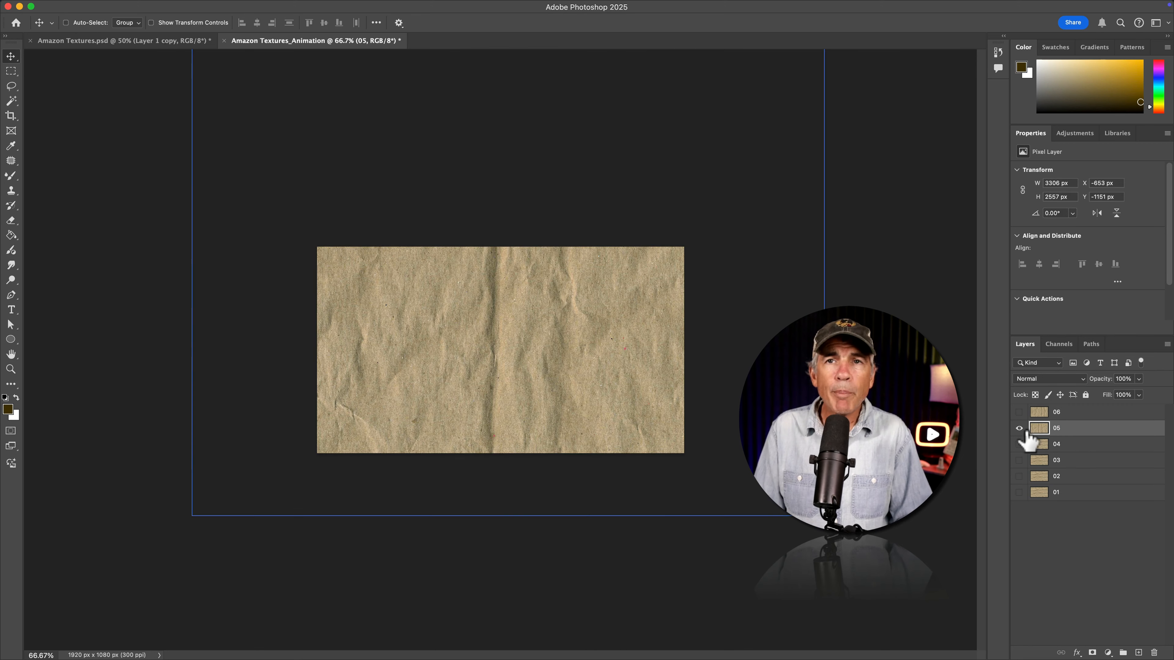
Look briefly at layer 04, return to layer 05, rotate it by roughly another quarter turn, and reposition it
click(1019, 428)
click(1019, 444)
click(1062, 445)
click(1019, 444)
click(1019, 429)
click(1036, 429)
key(super+t)
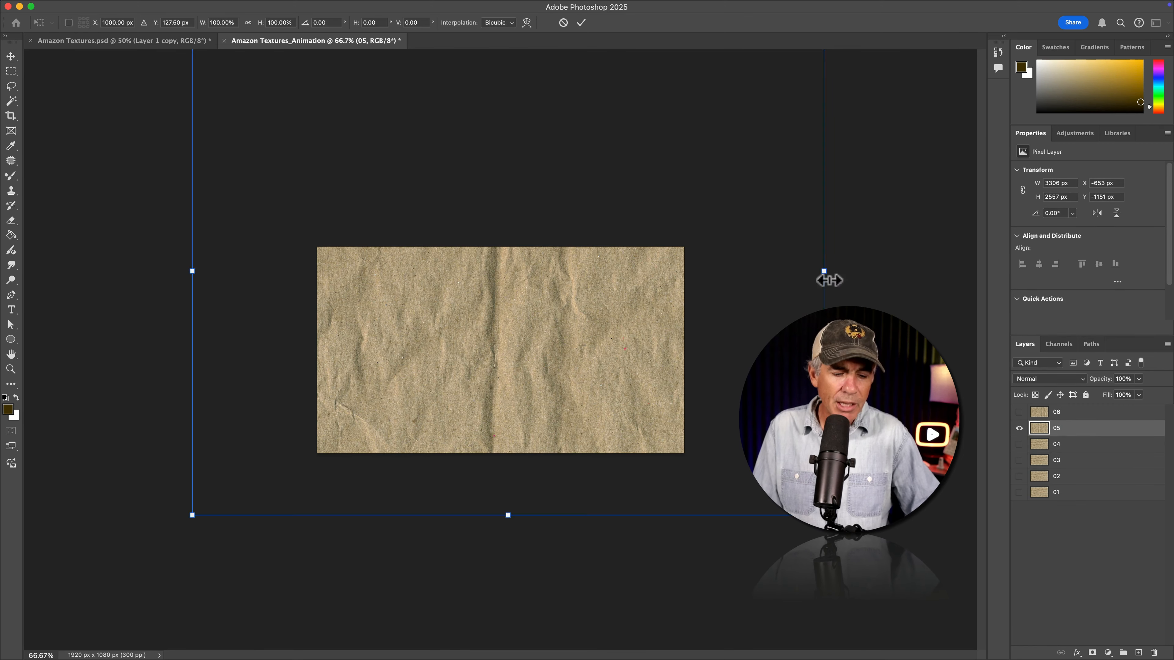
drag(828, 280, 524, 559)
drag(550, 278, 545, 355)
click(581, 22)
Show layer 04 in place of 05 and vary its paper placement with Free Transform
click(1019, 428)
click(1019, 444)
click(1063, 446)
key(super+t)
click(581, 23)
Show layer 03 in place of 04 and rotate it to a different angle over the canvas
click(1019, 444)
click(1019, 461)
click(1063, 461)
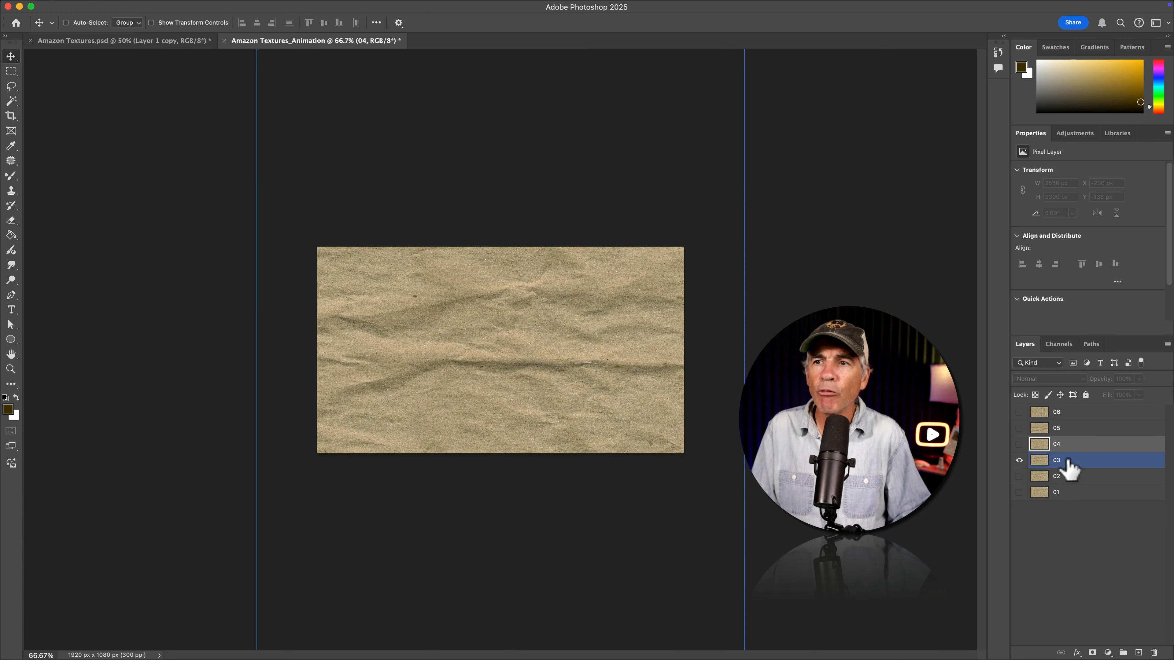
key(super+t)
drag(809, 263, 388, 578)
click(580, 22)
Leave only layer 01 visible and clear the layer selection
click(1019, 477)
click(1019, 492)
click(1102, 594)
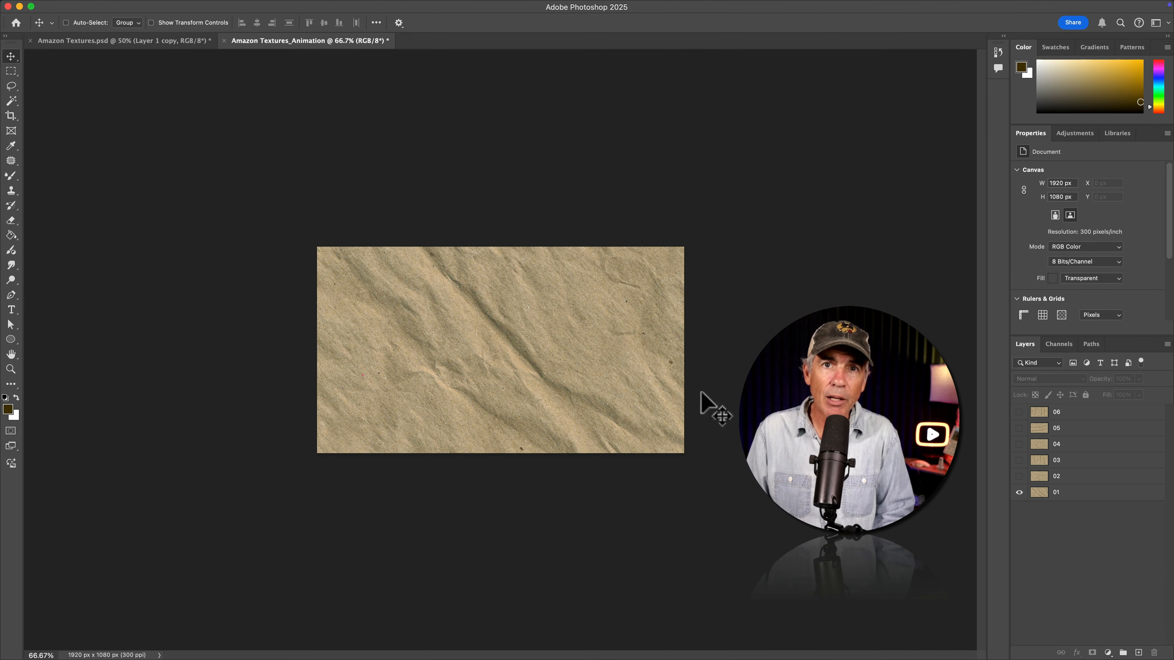
Open the Timeline and create a frame animation for the document
click(392, 6)
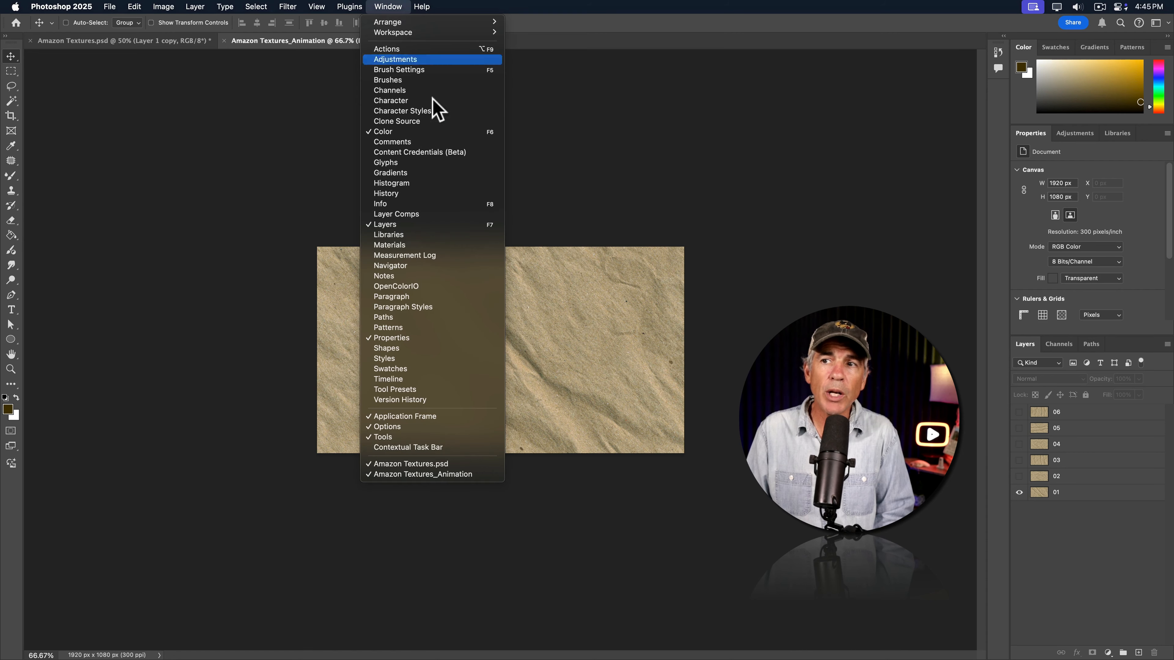
click(479, 379)
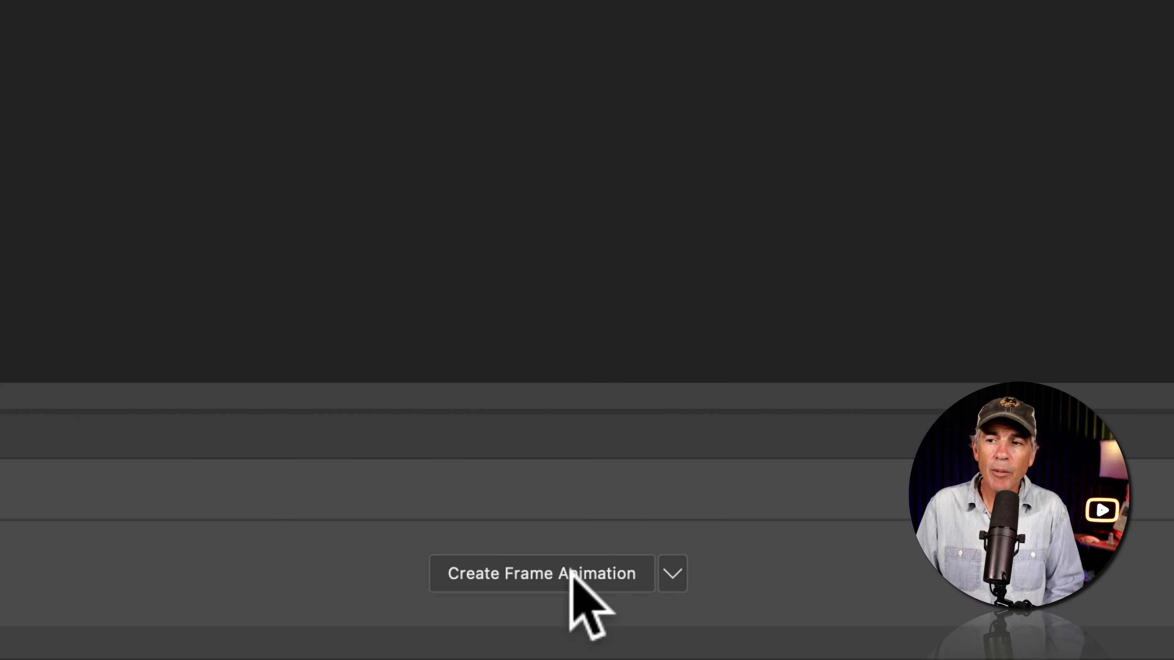
click(672, 572)
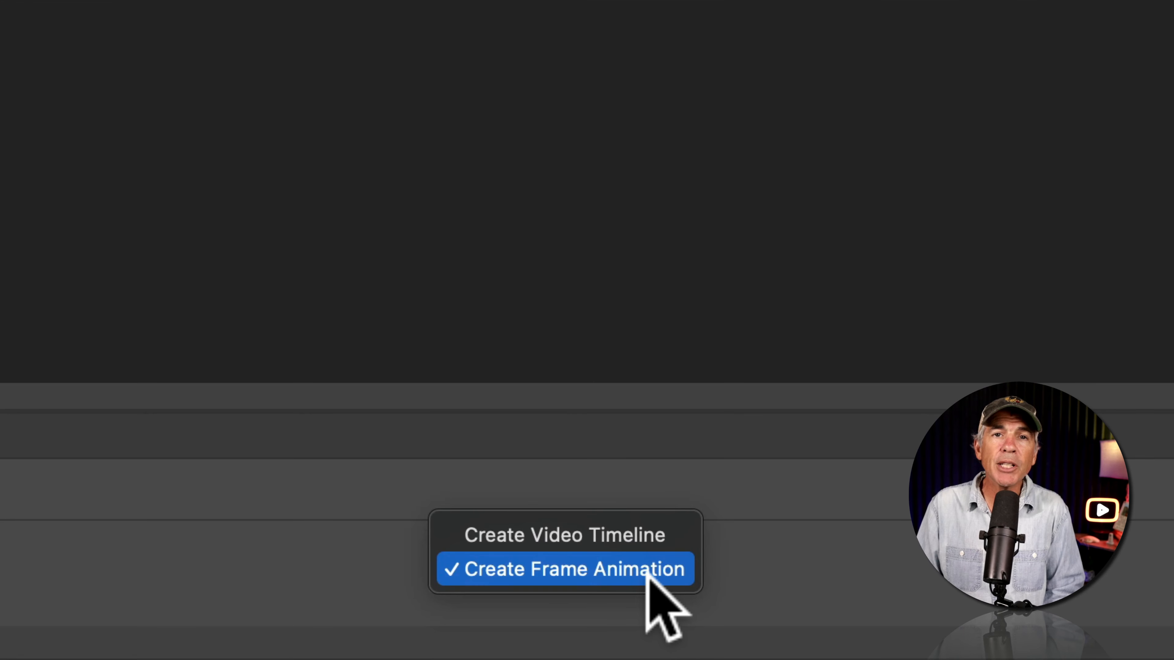
click(660, 573)
click(555, 573)
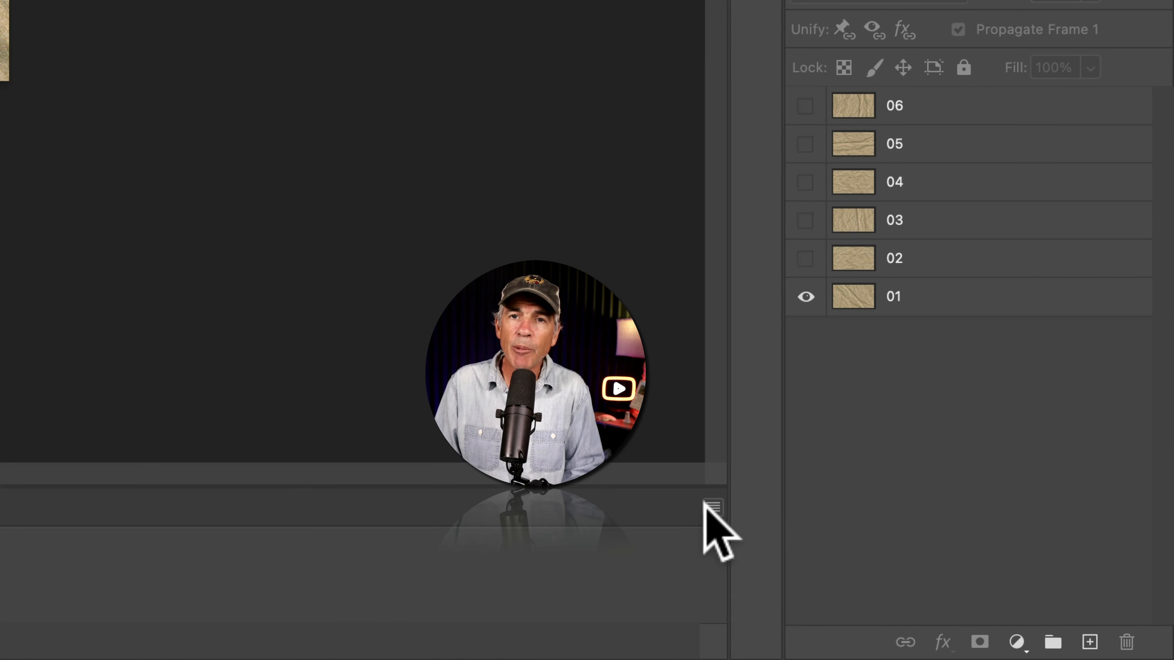
Make animation frames from the six layers and play the animation
click(717, 508)
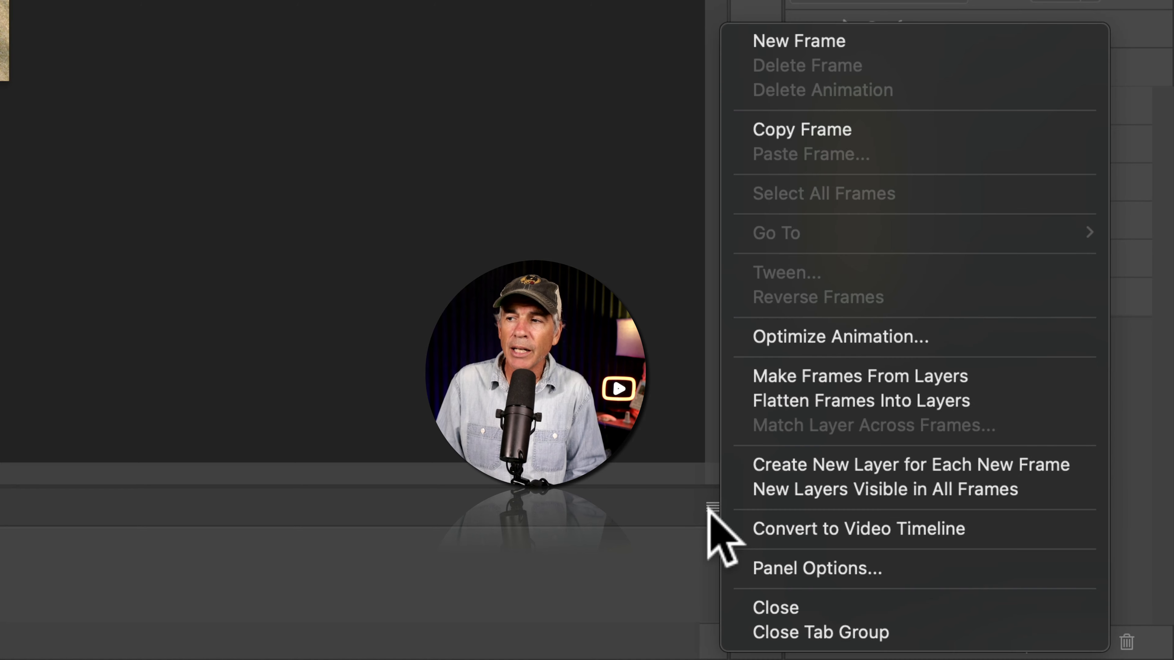
click(976, 376)
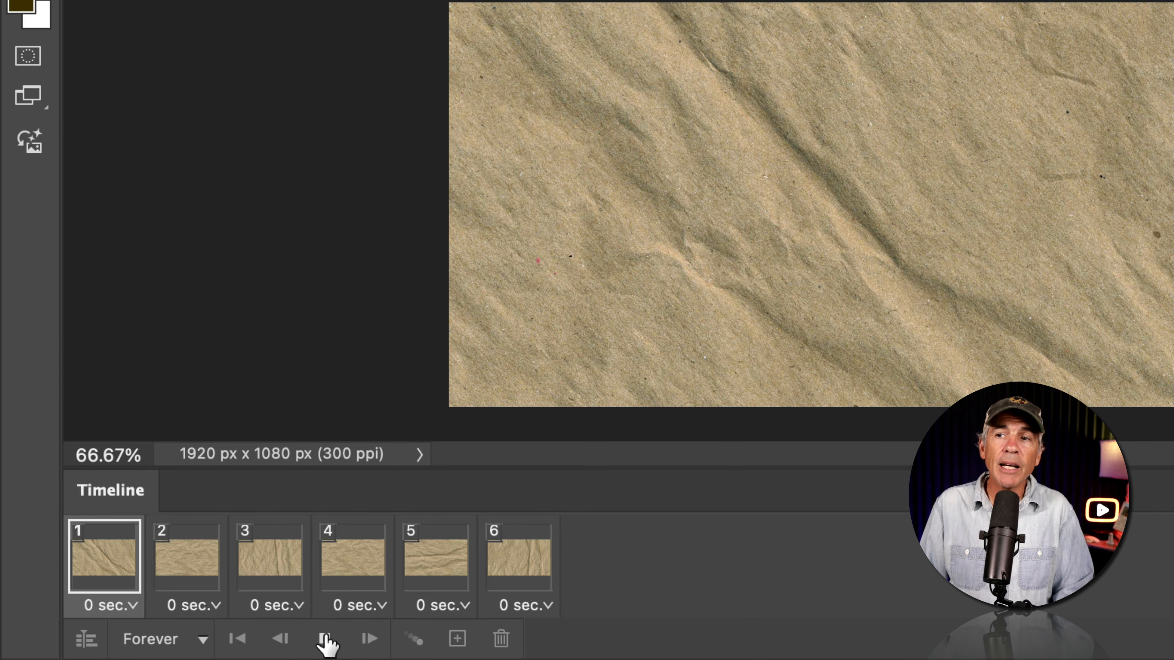
click(325, 639)
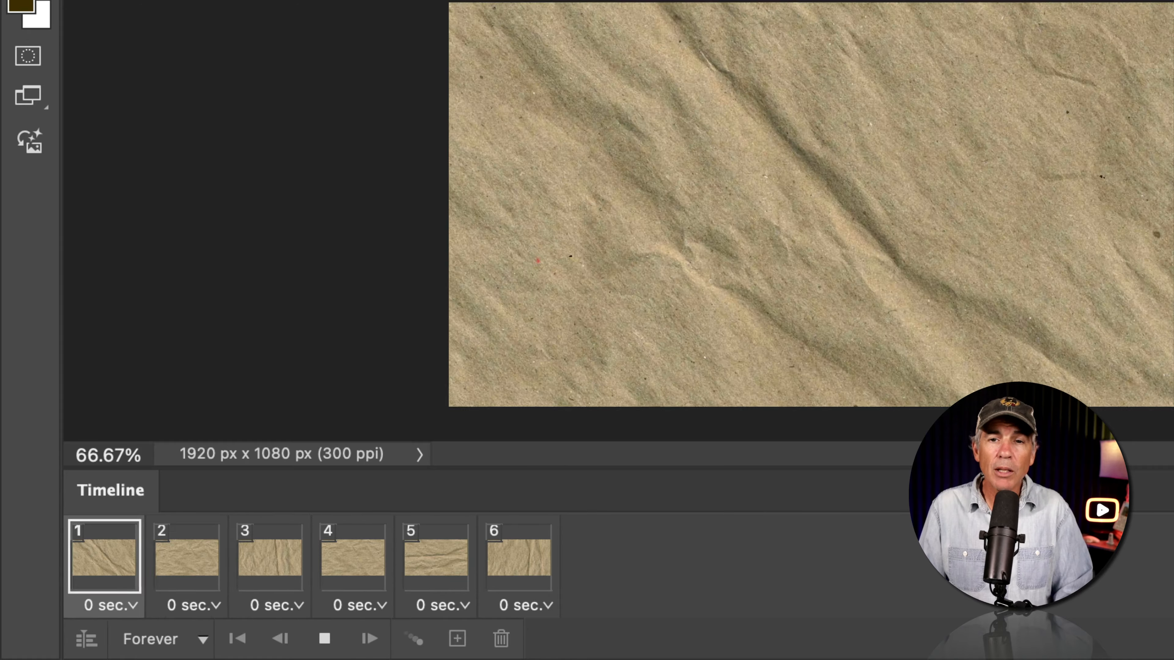
Stop playback, compare frames 1 to 4, and change layer 04's orientation so frame 4 differs from frame 2
key(space)
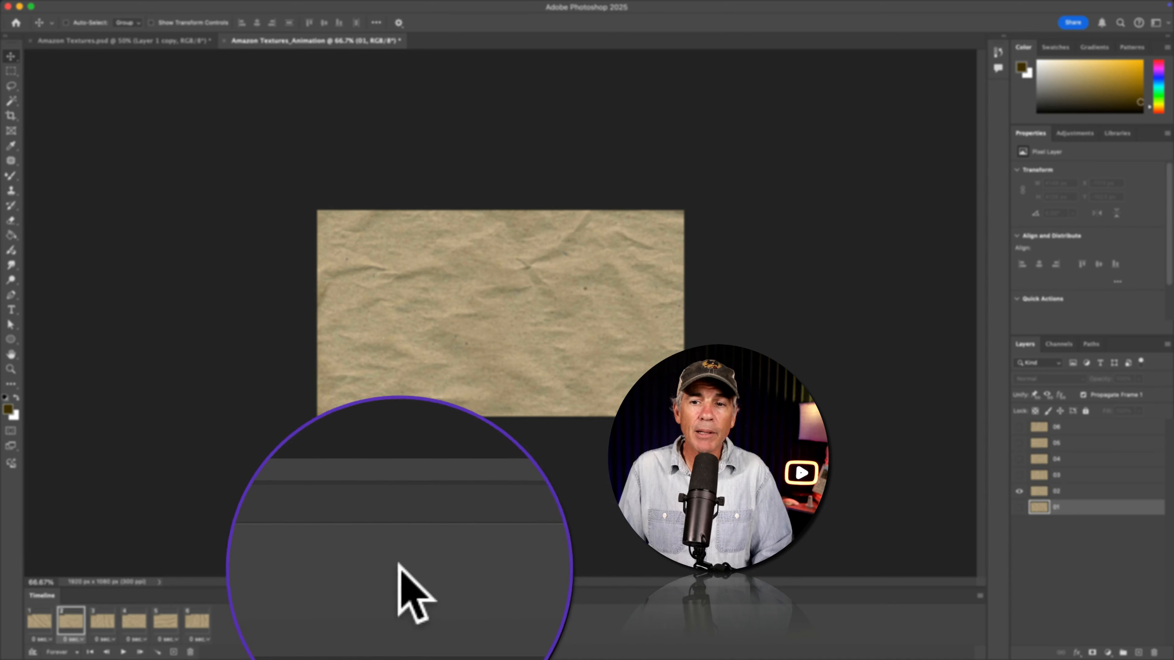
click(110, 562)
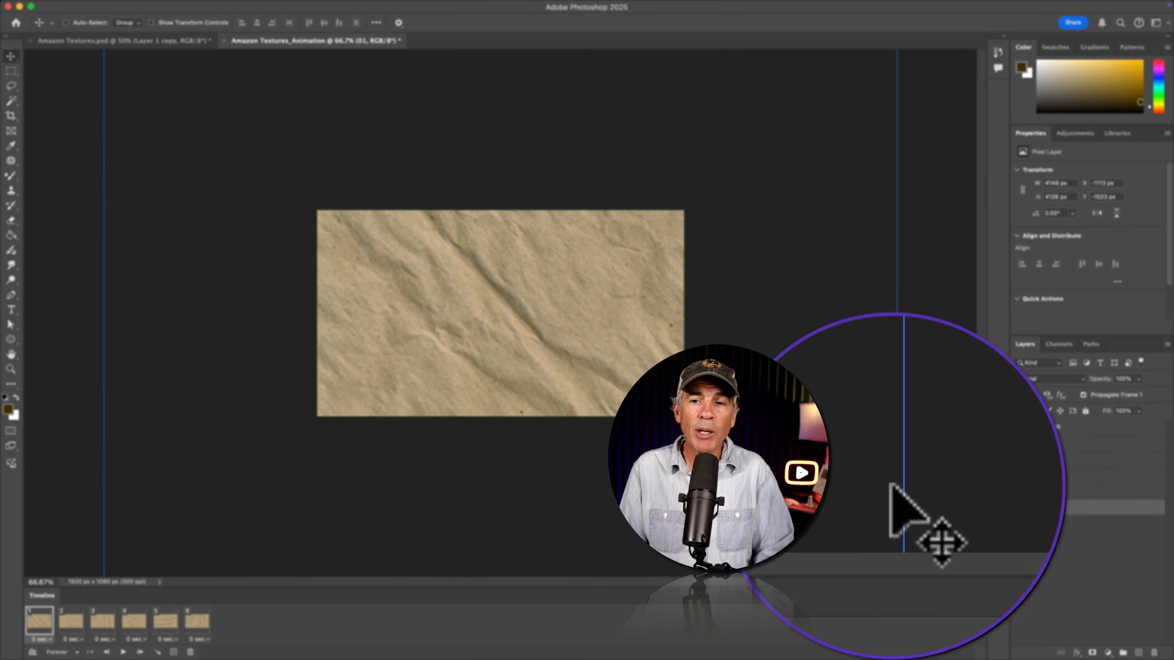
click(74, 621)
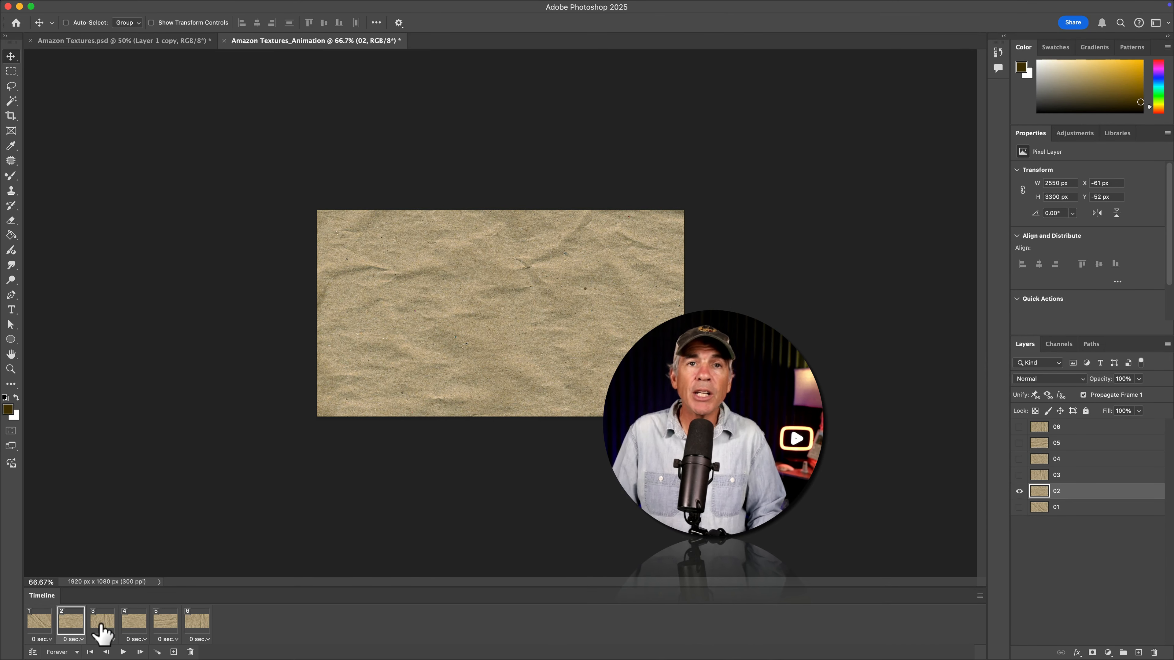
click(102, 624)
click(137, 625)
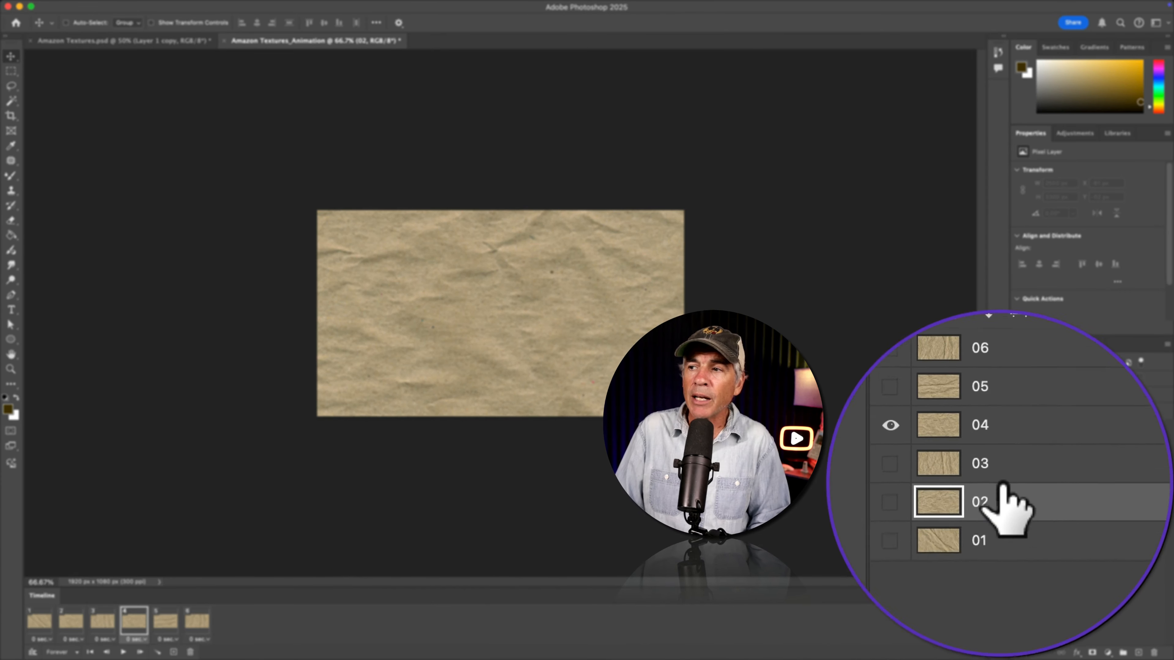
click(1086, 460)
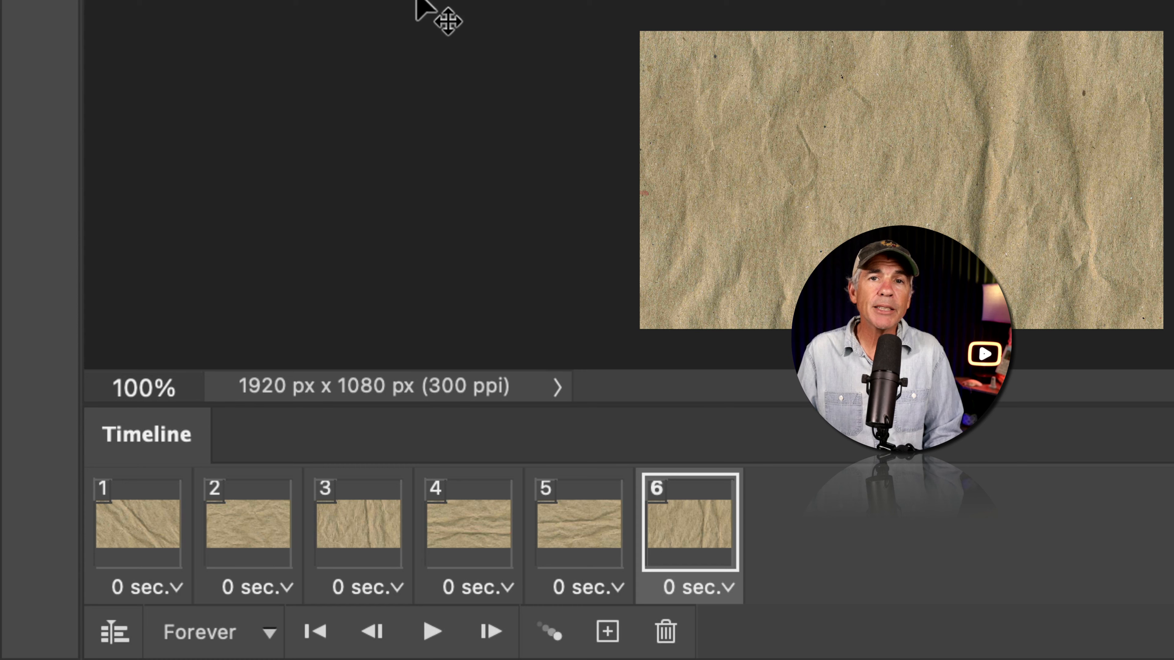
Set the delay of all six frames to 0.1 seconds and play the animation to check its speed
click(148, 529)
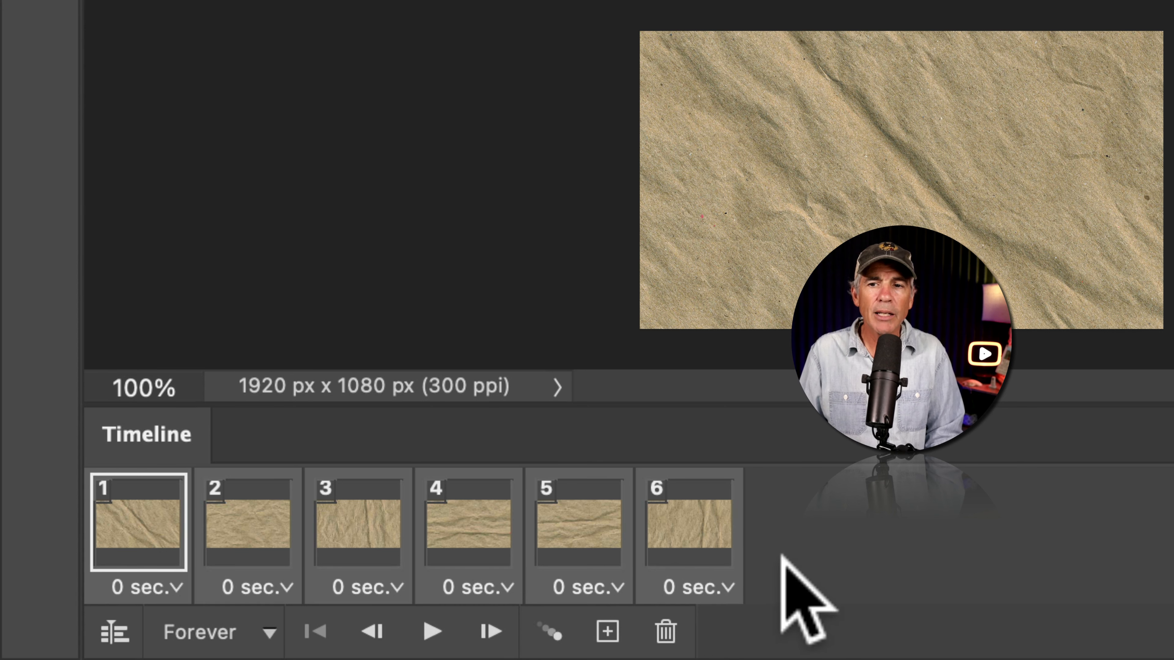
click(378, 583)
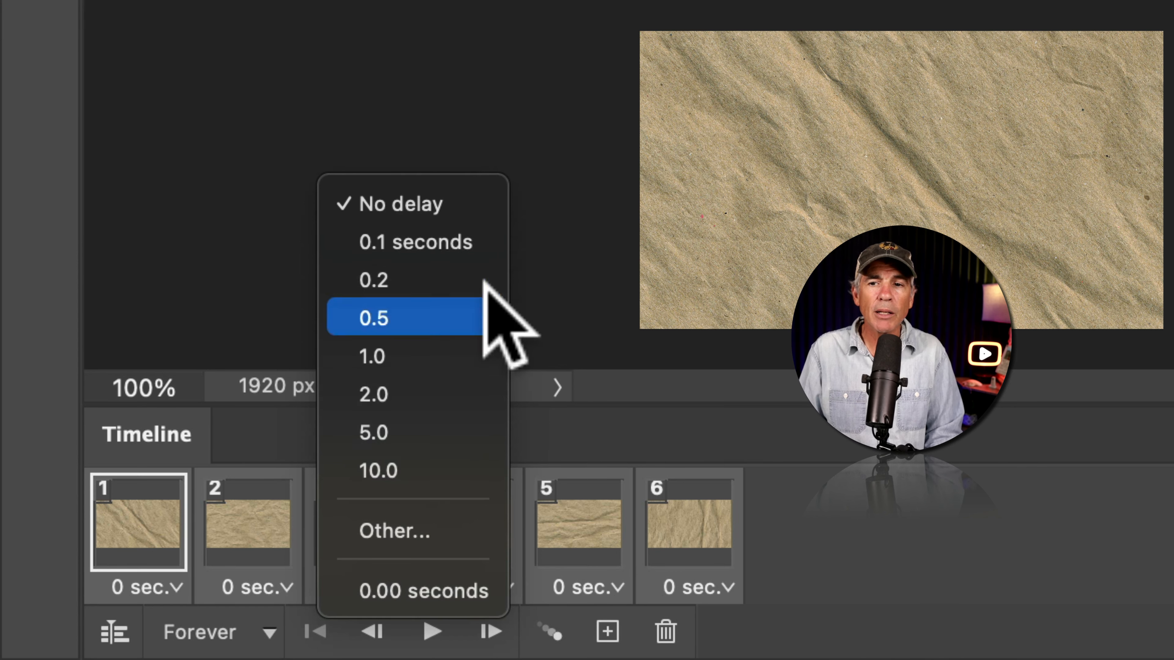
click(1088, 505)
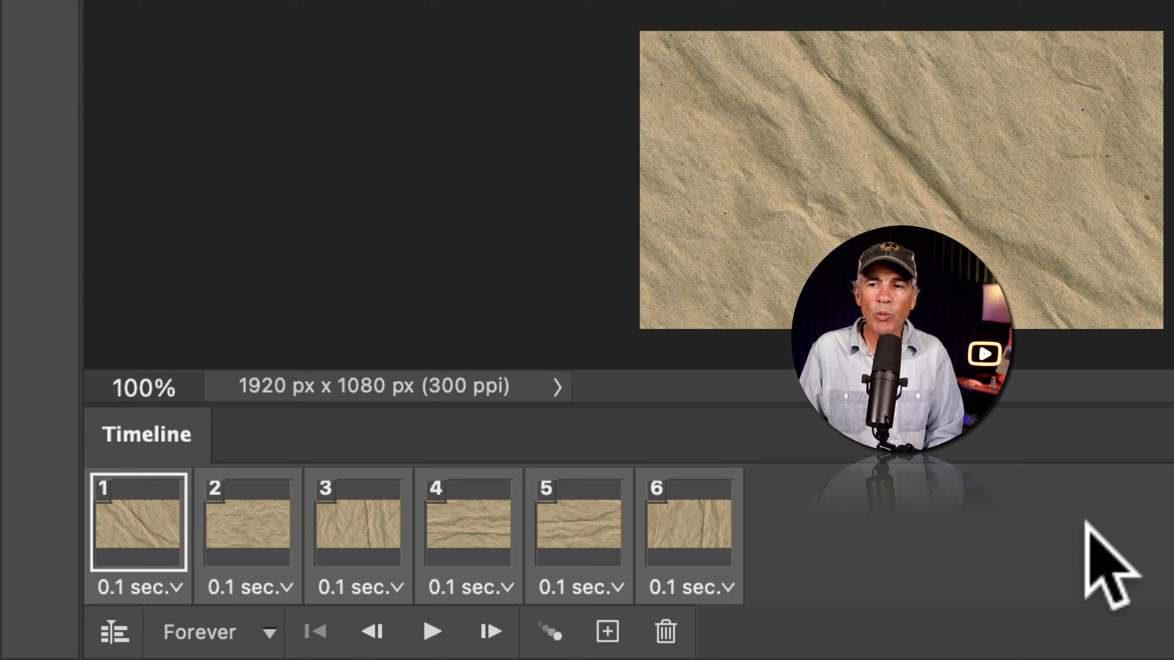
key(space)
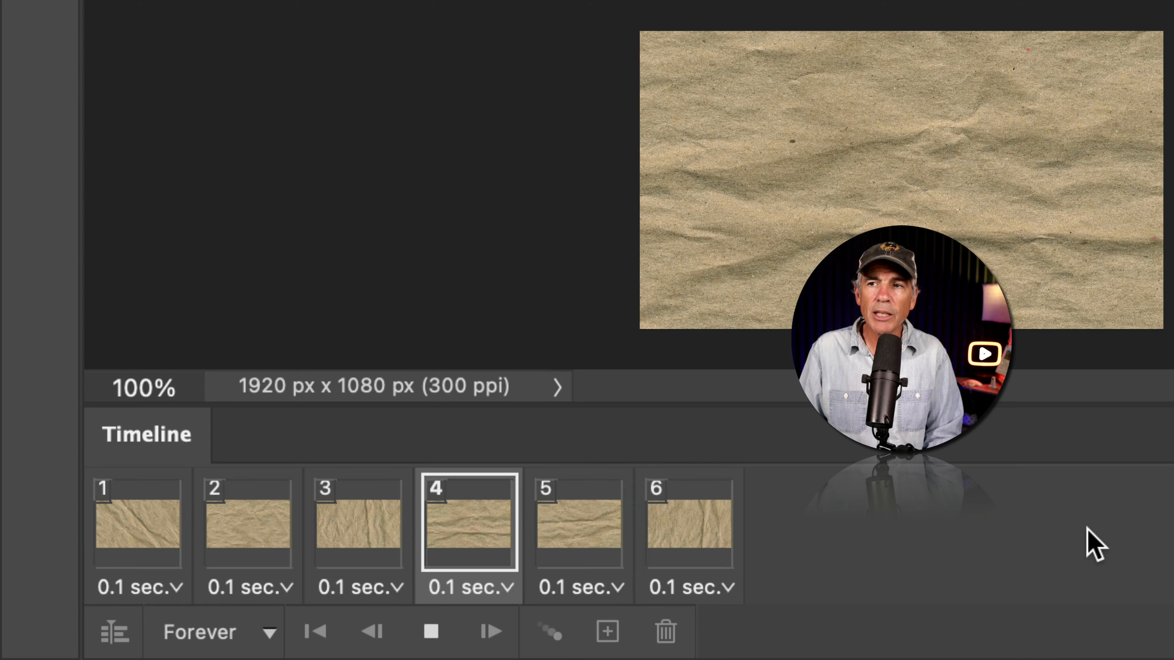
key(space)
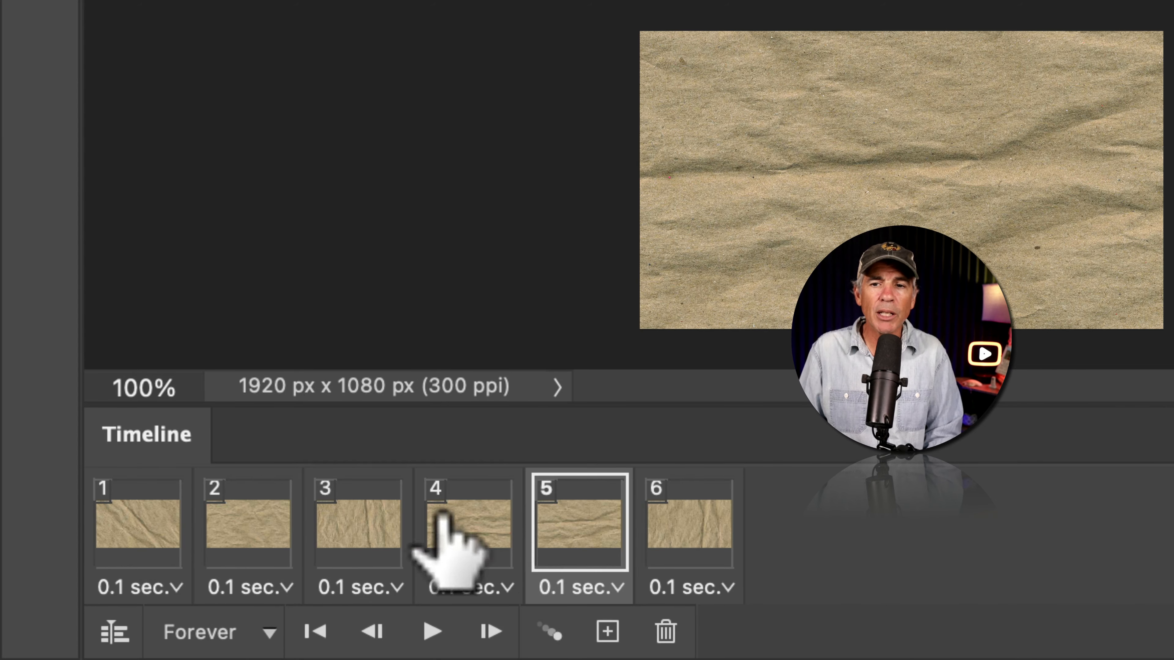
Set the delay of all six frames to 0.2 seconds and play the animation again
click(113, 508)
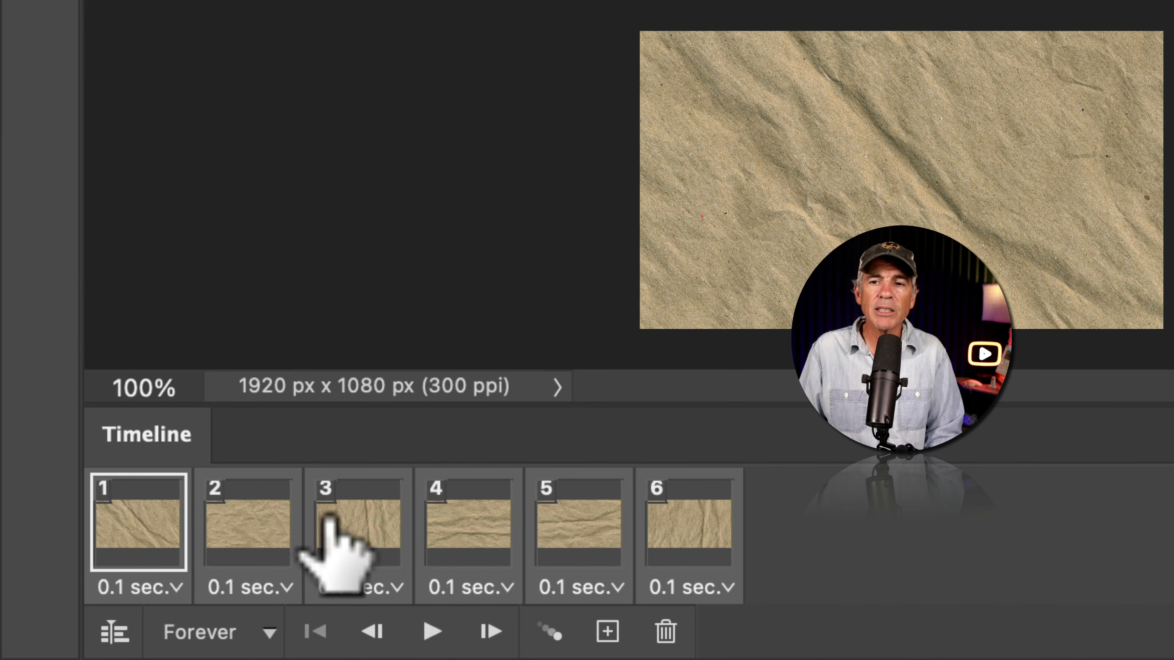
click(365, 586)
click(402, 280)
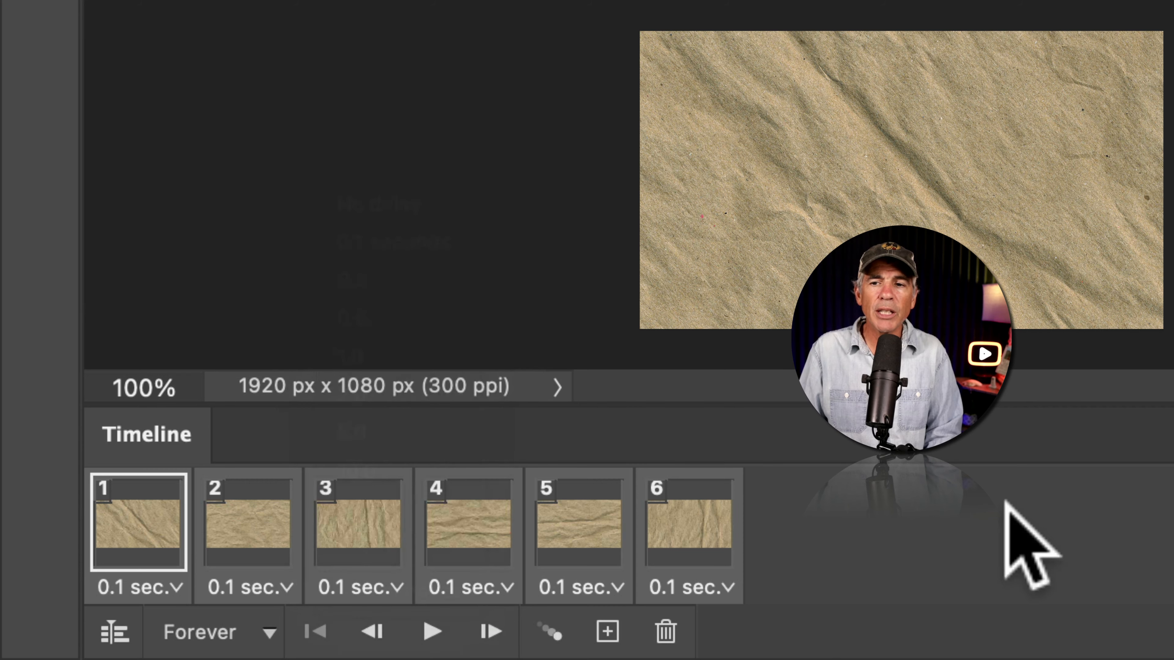
key(space)
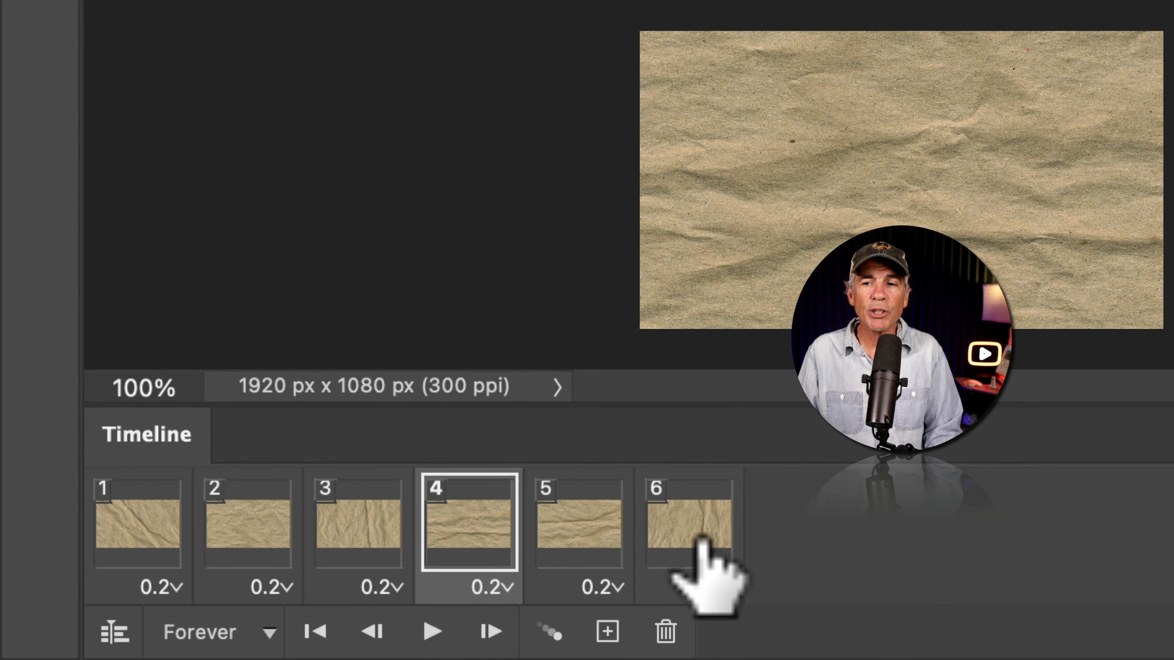
Set a custom delay of 0.15 seconds for all six frames and play the result
click(92, 513)
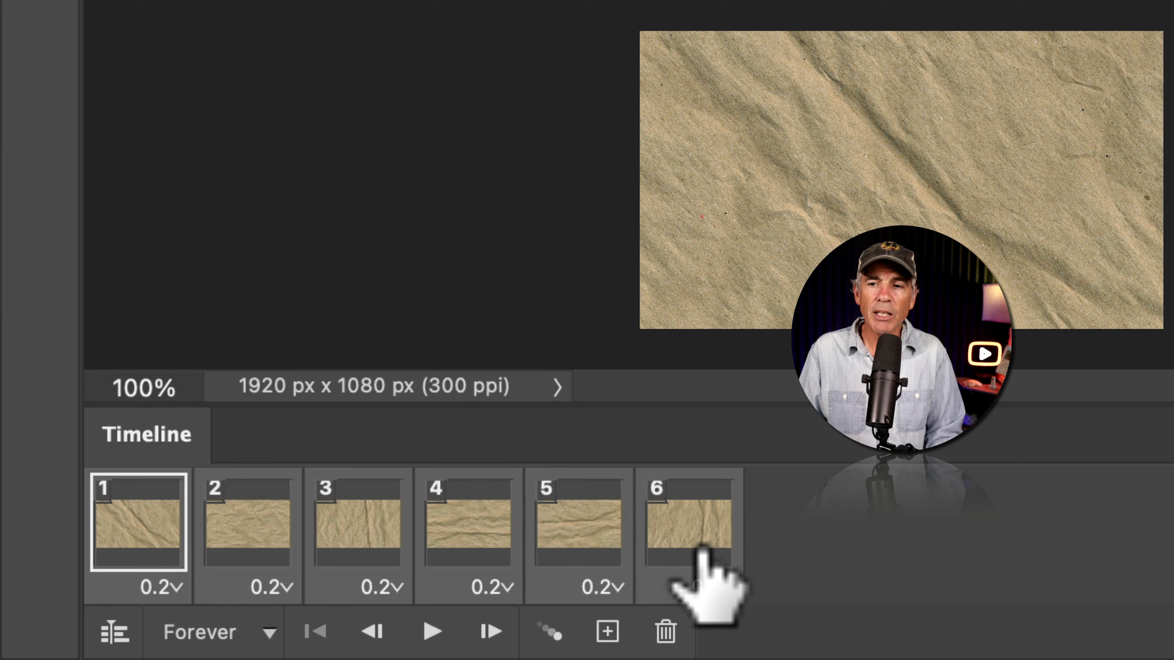
click(493, 587)
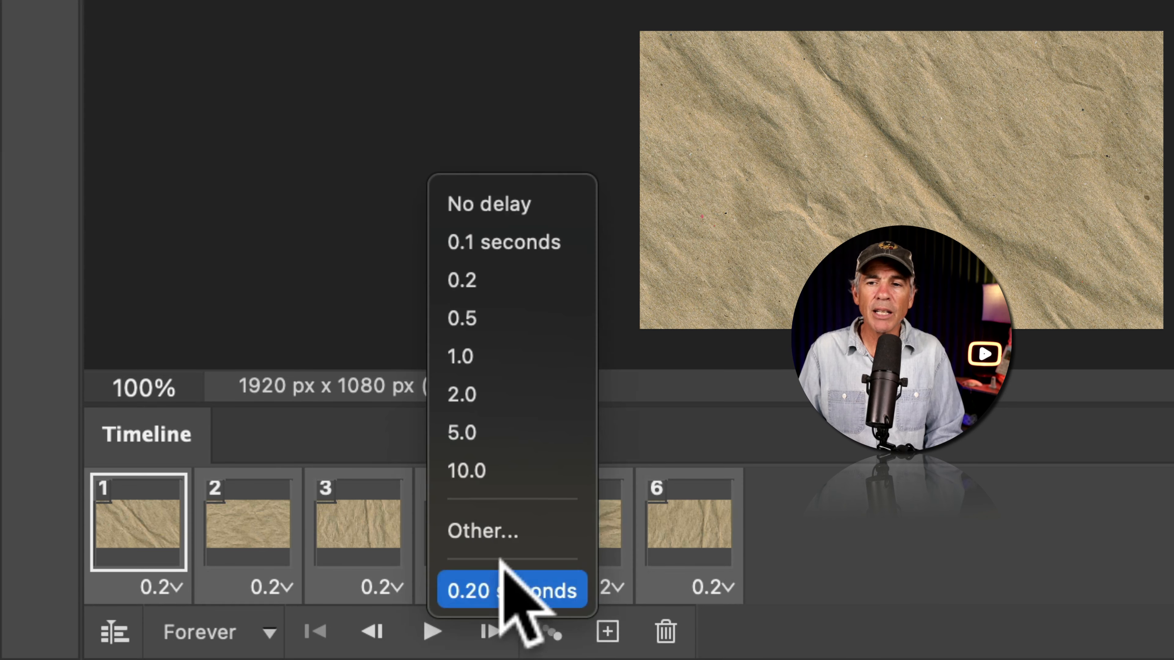
click(518, 530)
text(0.)
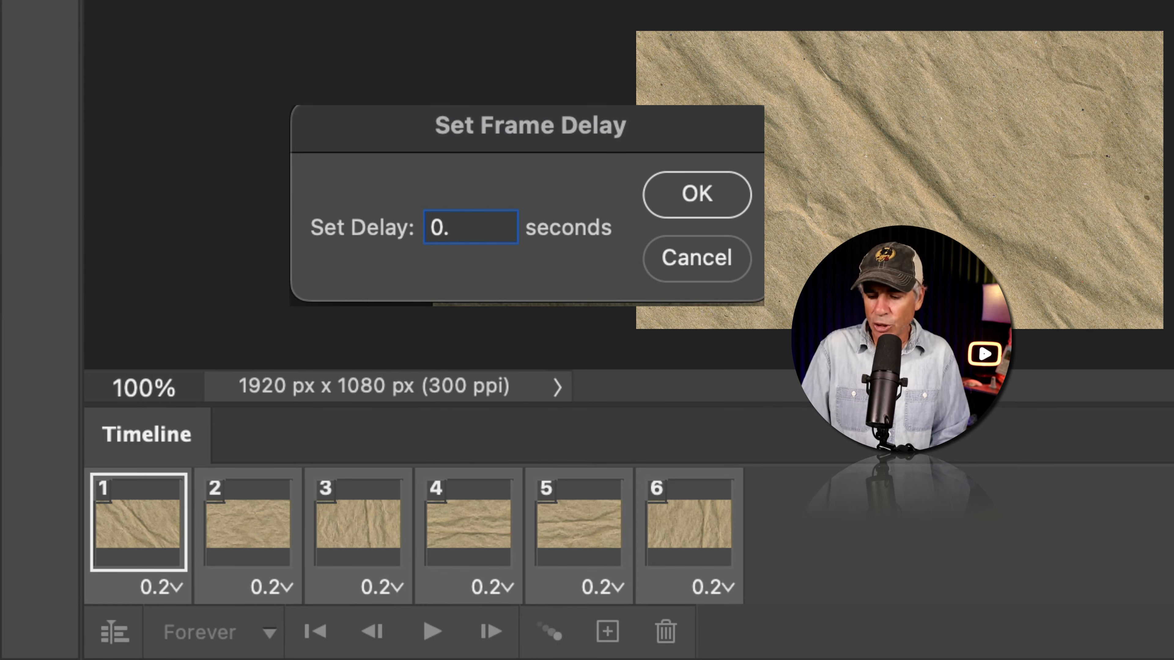
text(15)
key(Return)
key(space)
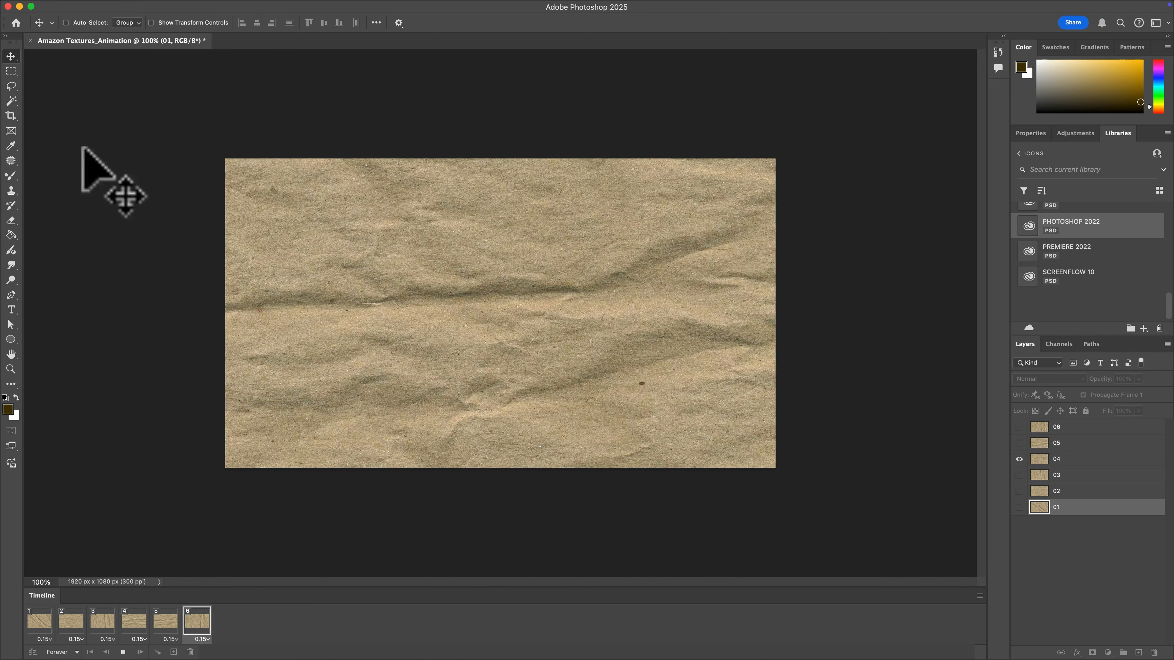
Render all frames to the Desktop as Amazon Textures_Animation.mp4 in H.264, High Quality, 1920 by 1080 at 30 fps
click(110, 6)
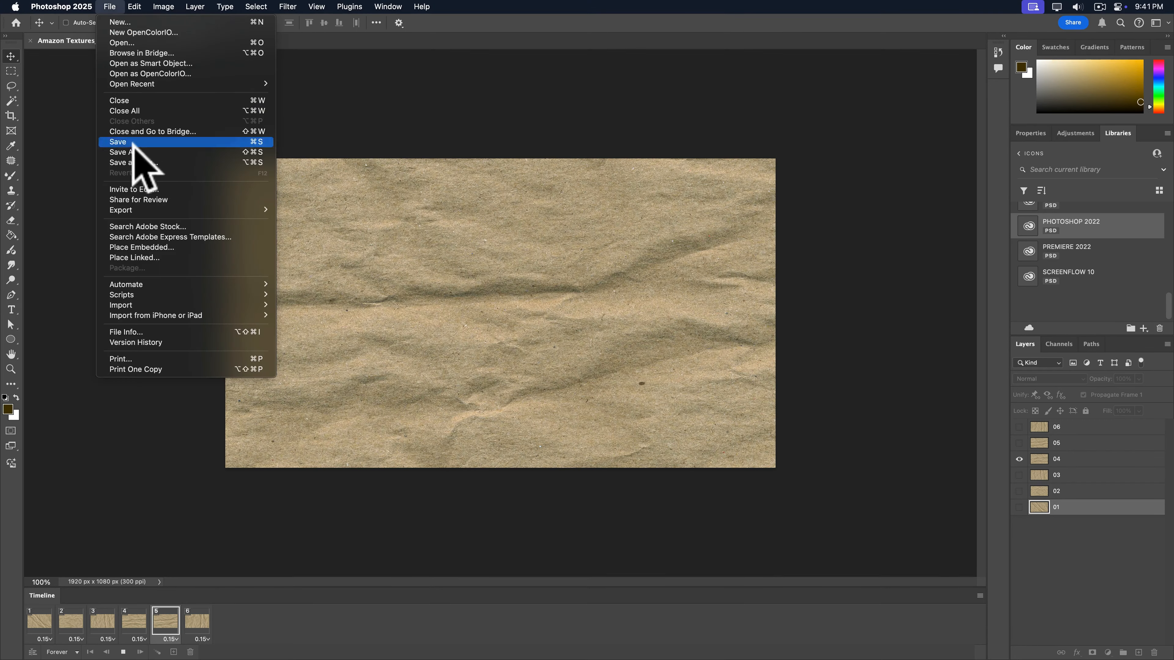
mouse_move(139, 210)
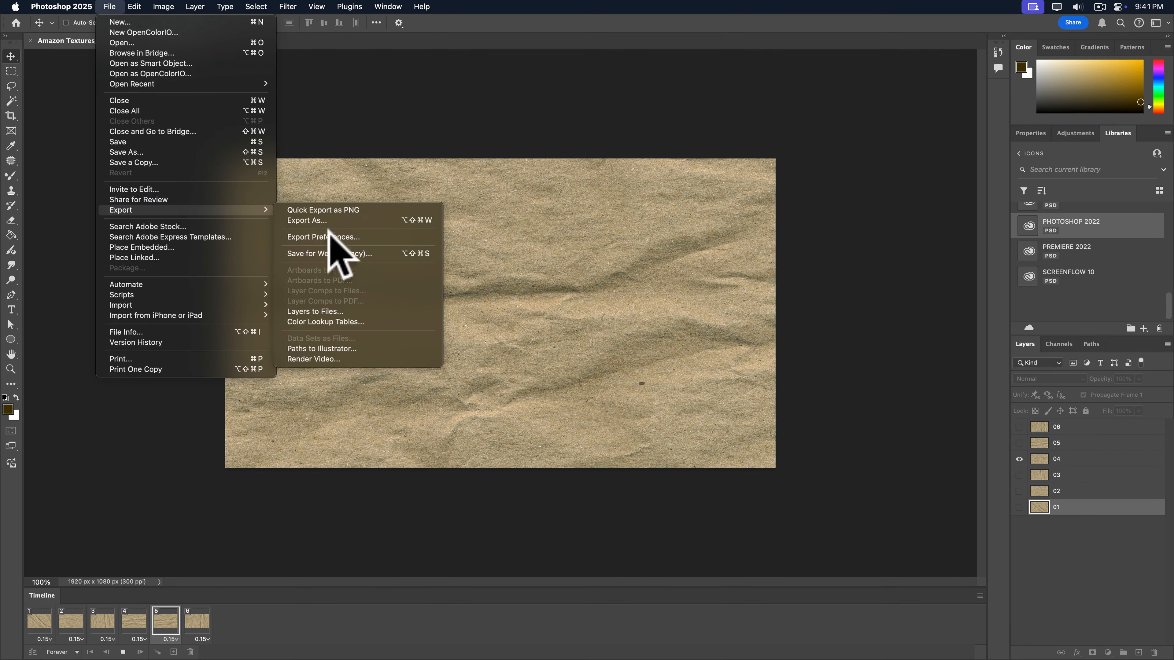
click(364, 359)
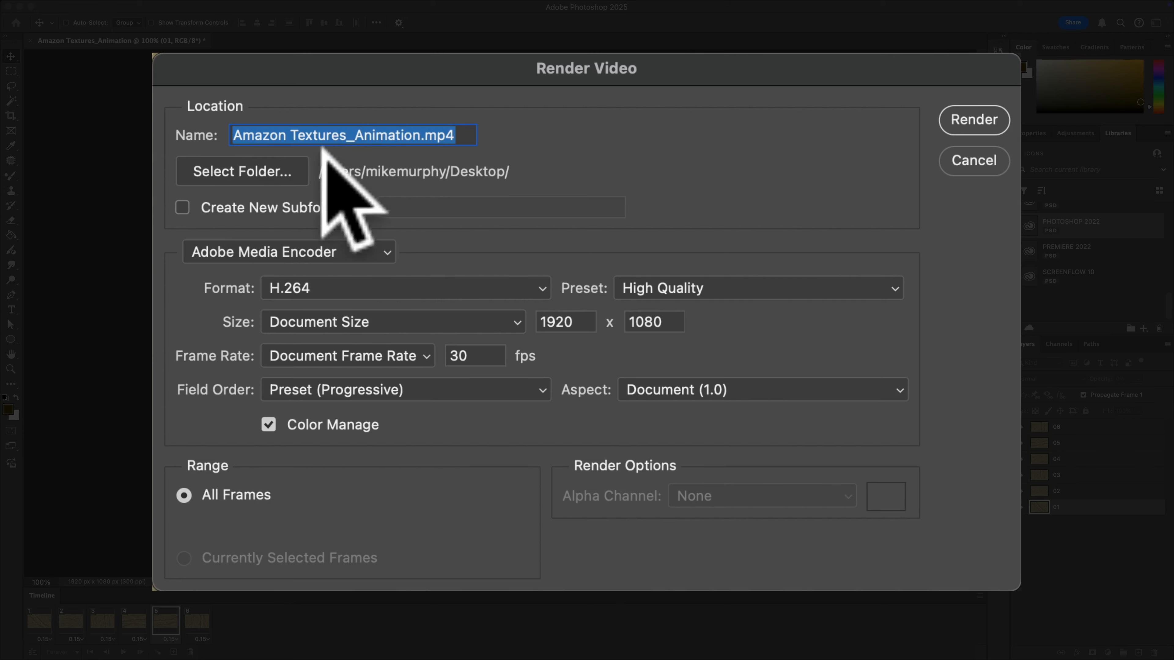
click(371, 242)
click(368, 248)
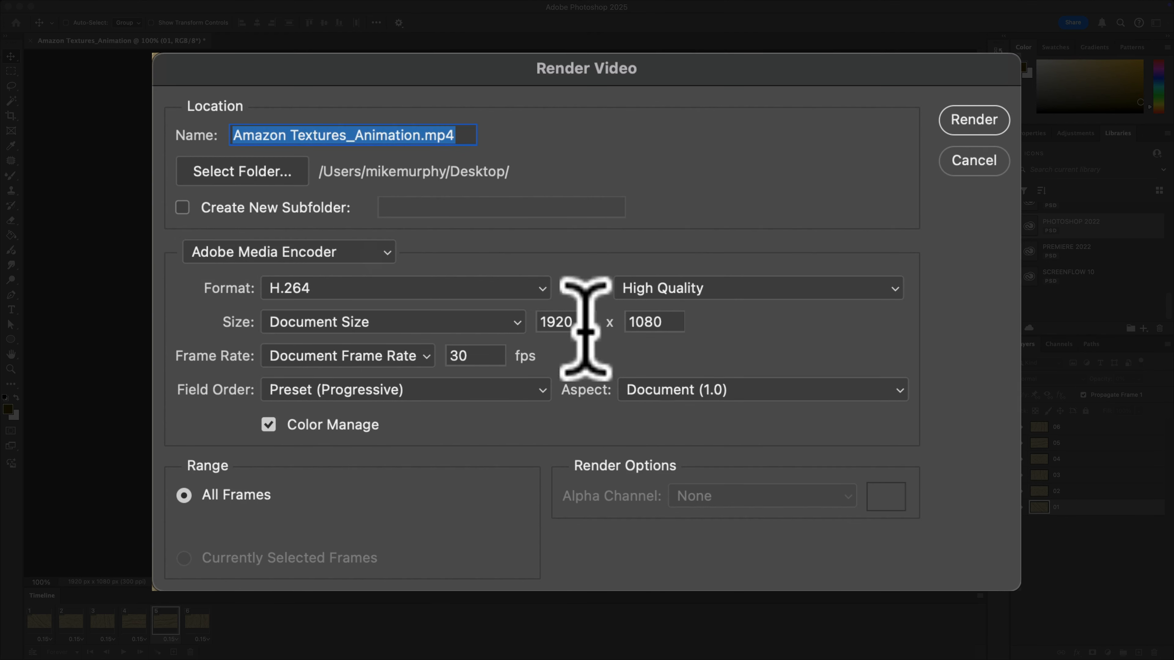
click(401, 347)
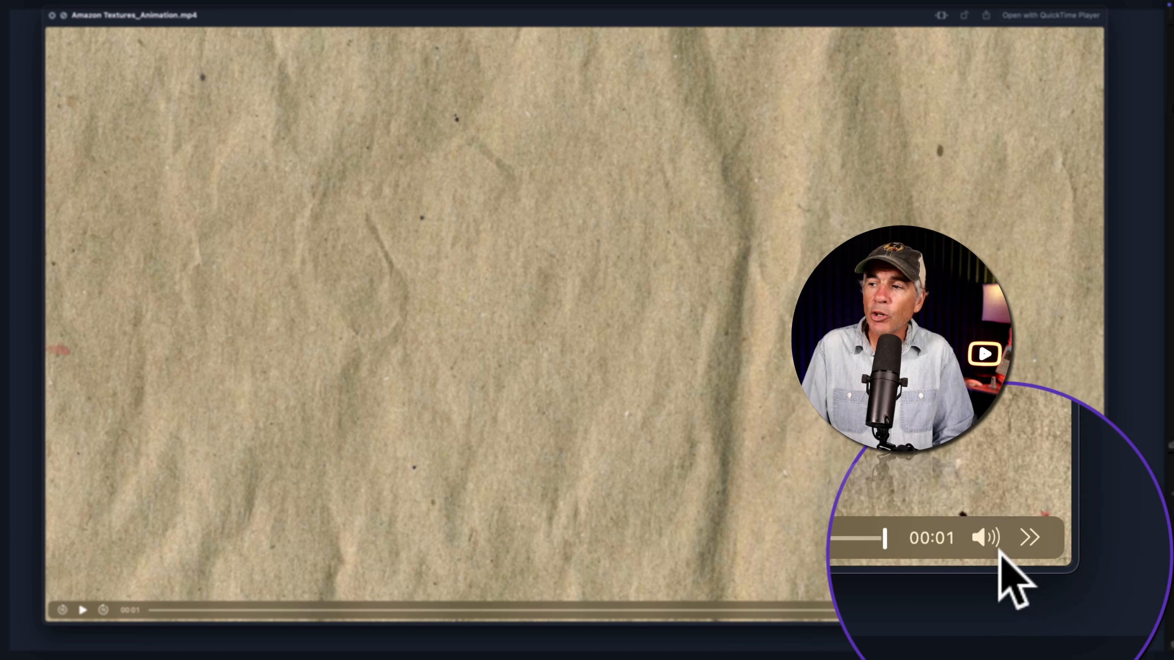
Close the preview of the rendered video and switch to Adobe After Effects 2025
mouse_move(999, 541)
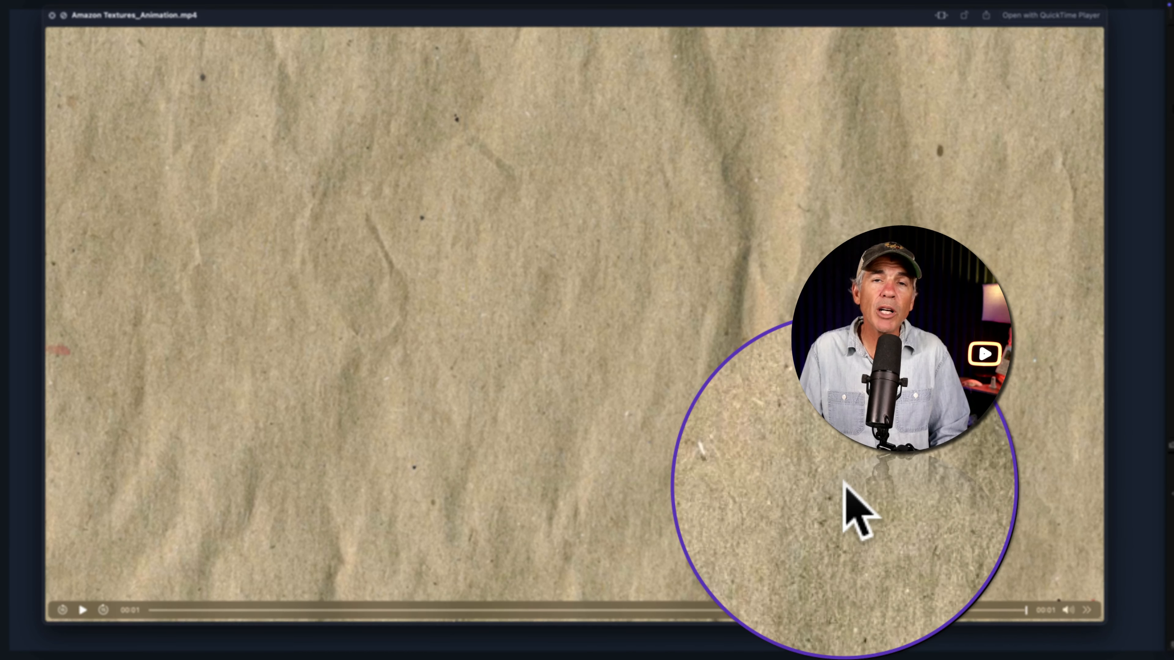
key(space)
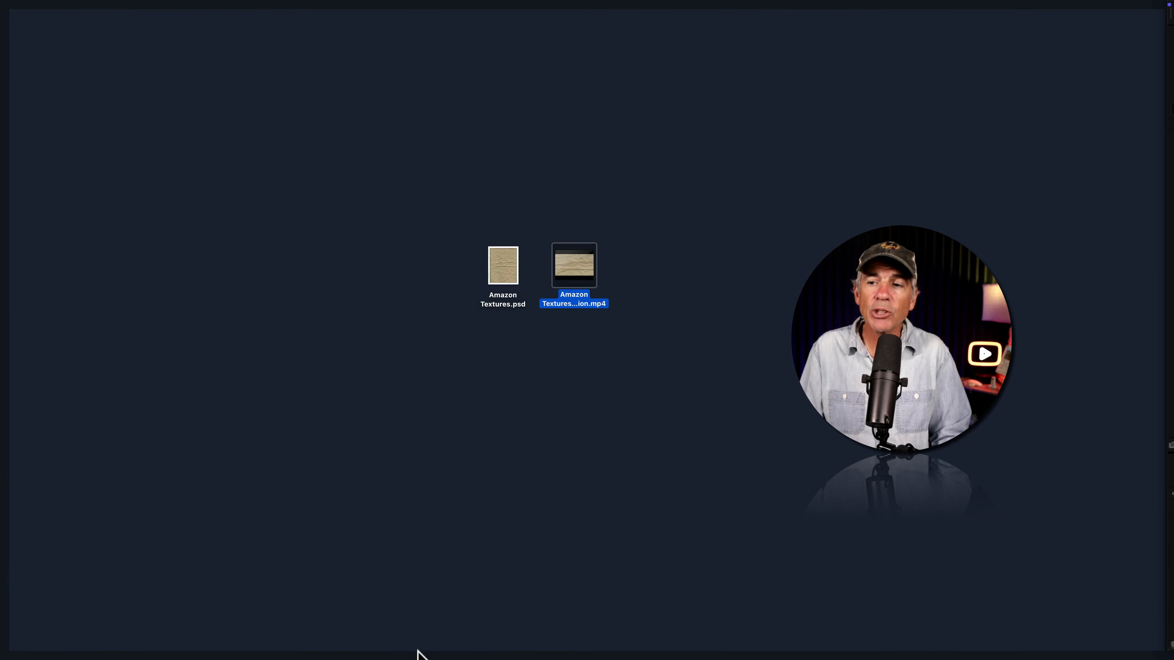
click(254, 633)
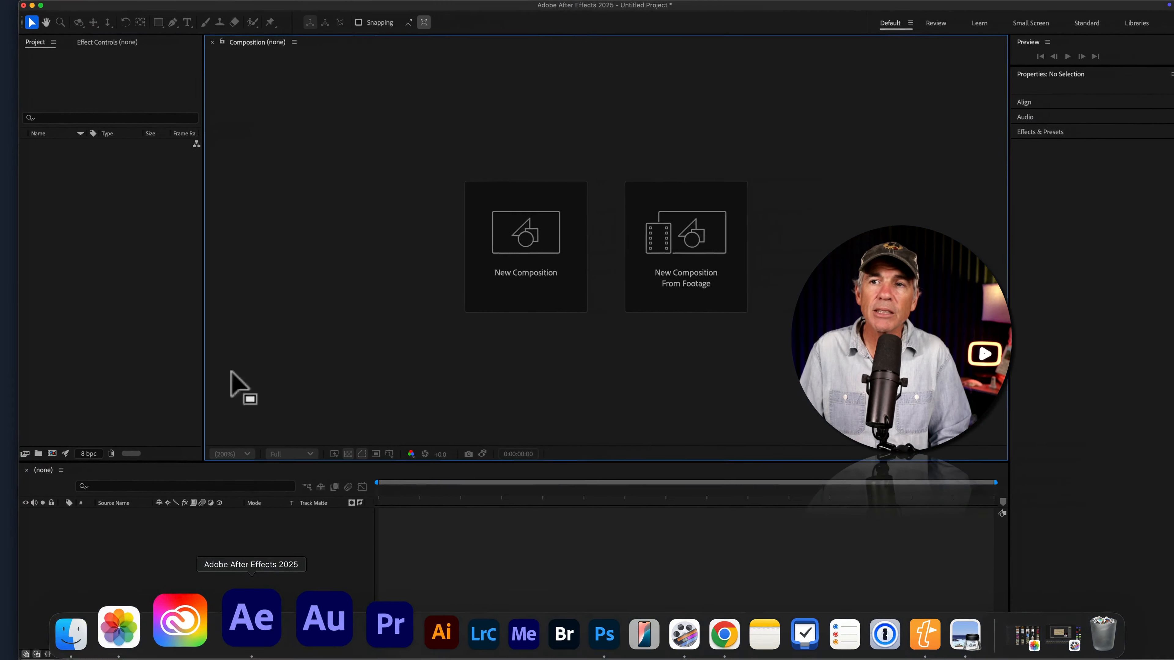
Import Amazon Textures_Animation.mp4 from the Desktop into the project as footage
click(83, 231)
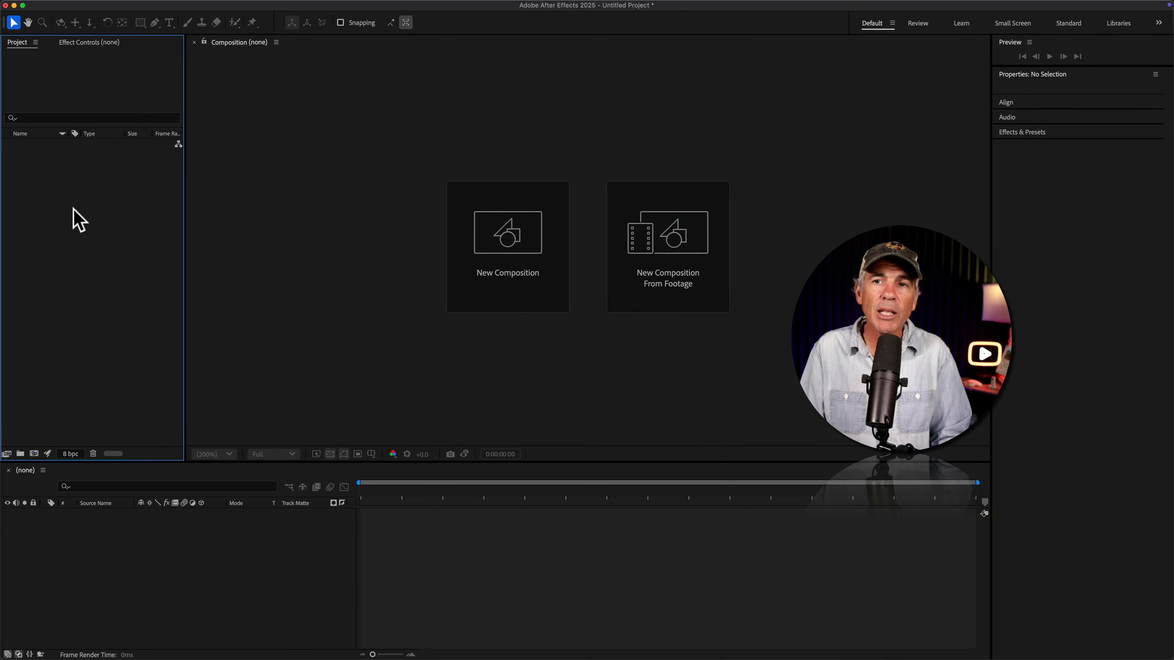
double_click(74, 224)
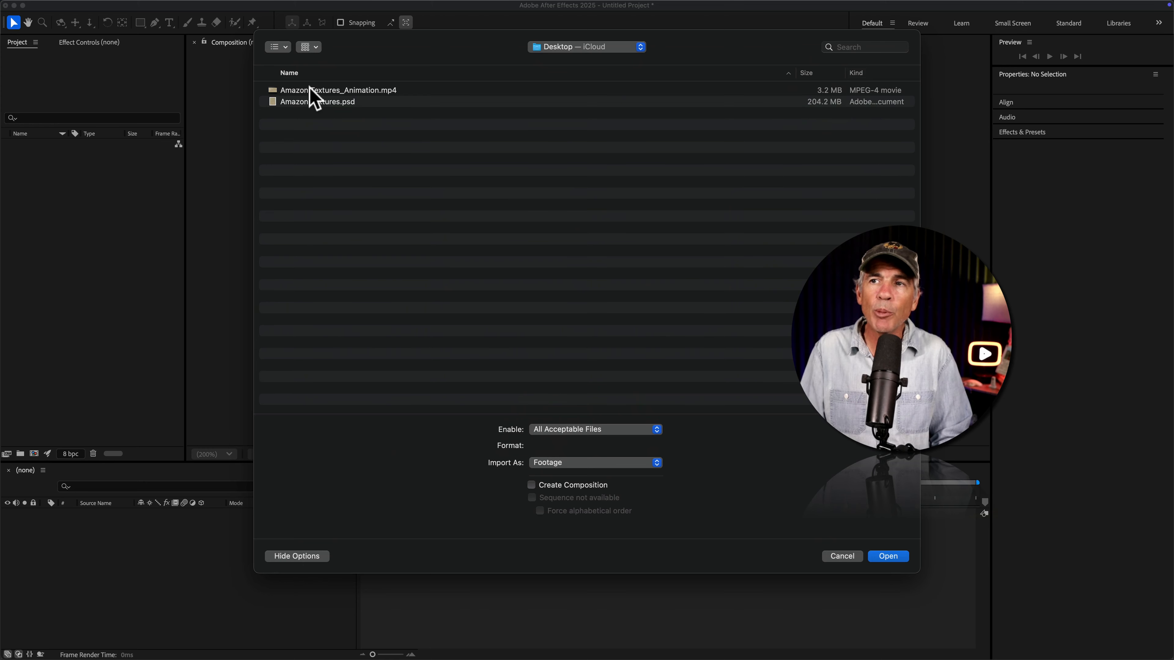
click(393, 91)
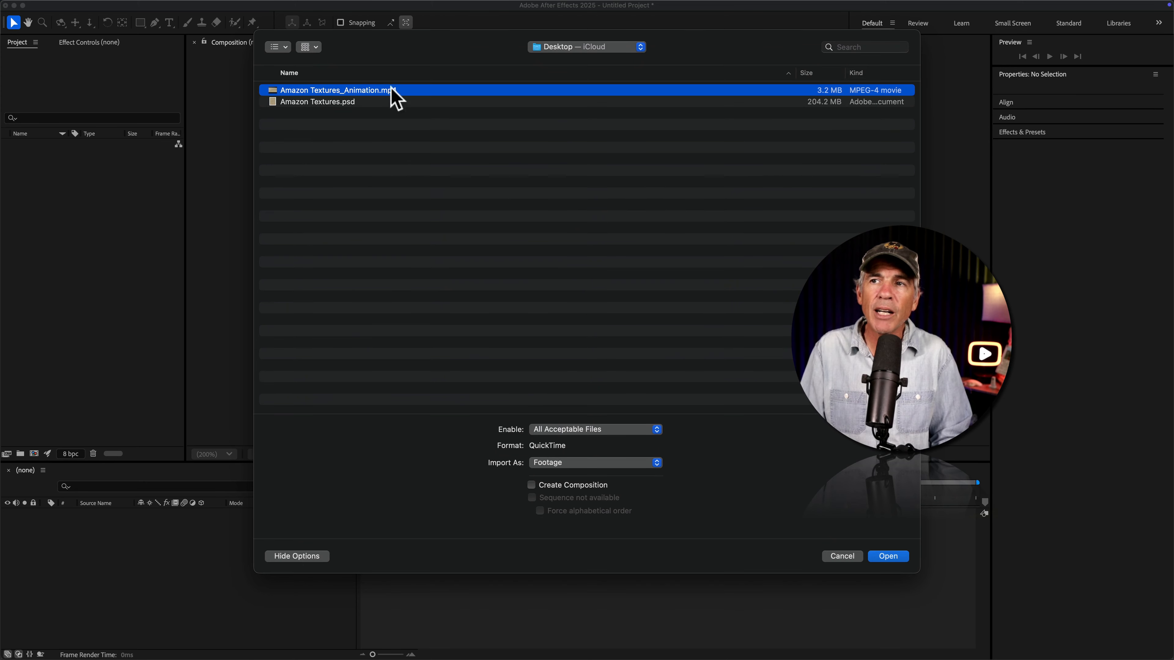
click(887, 559)
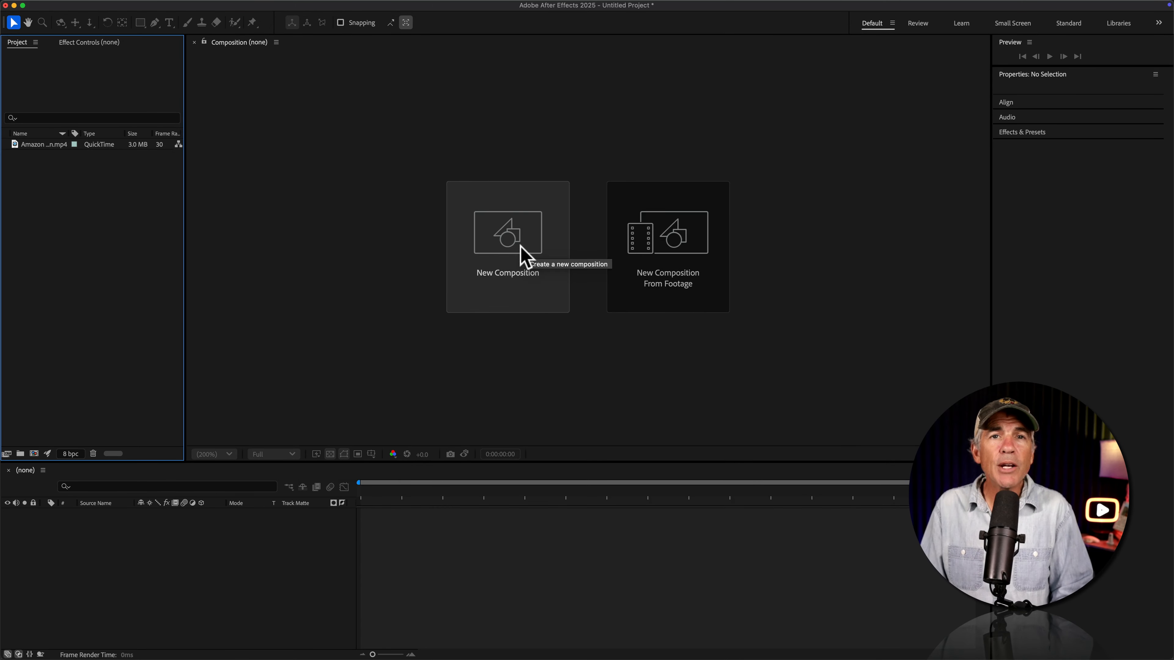
Create a new HD 1920x1080 composition at 24 fps with a duration of 30 seconds
click(521, 252)
click(442, 163)
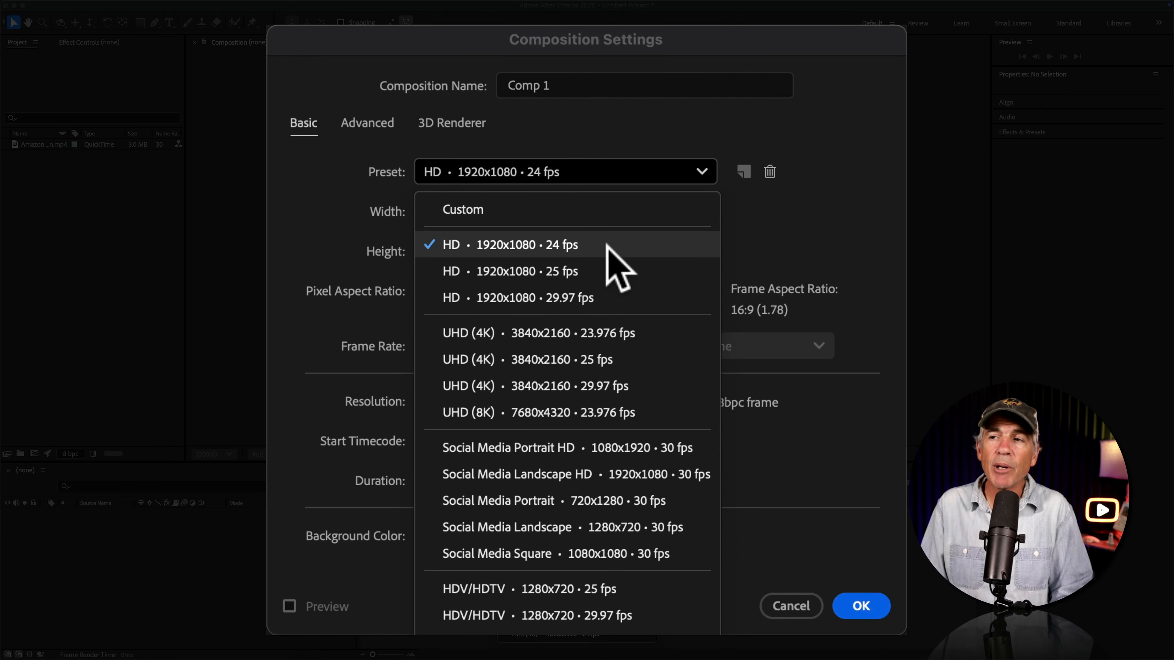
click(775, 216)
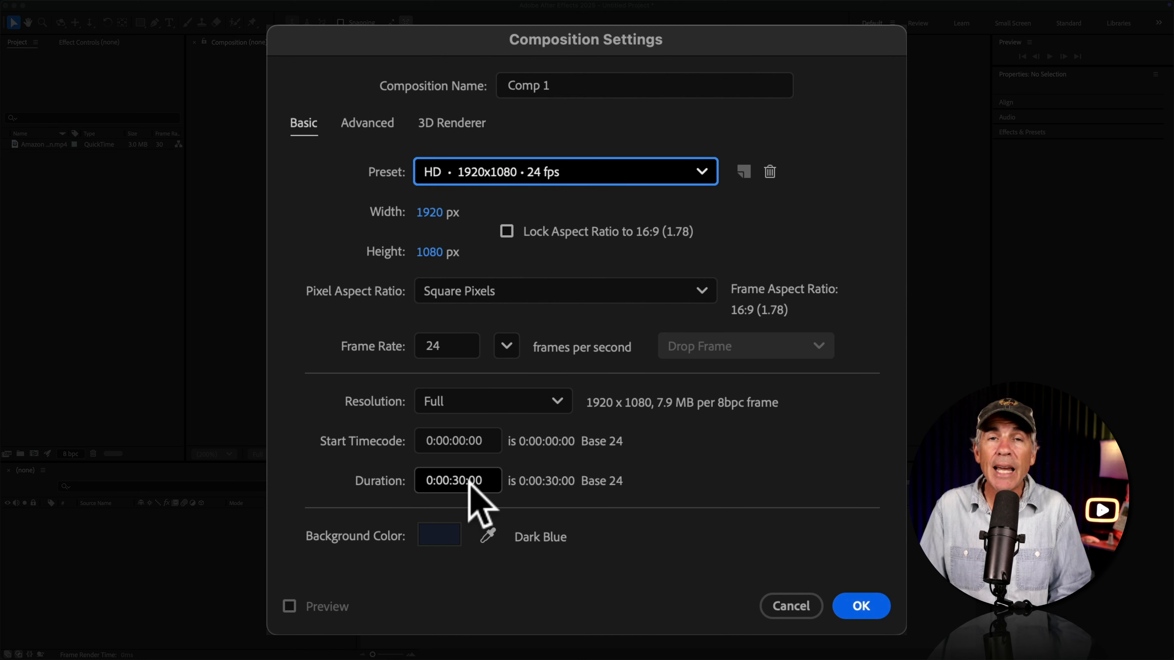
click(490, 481)
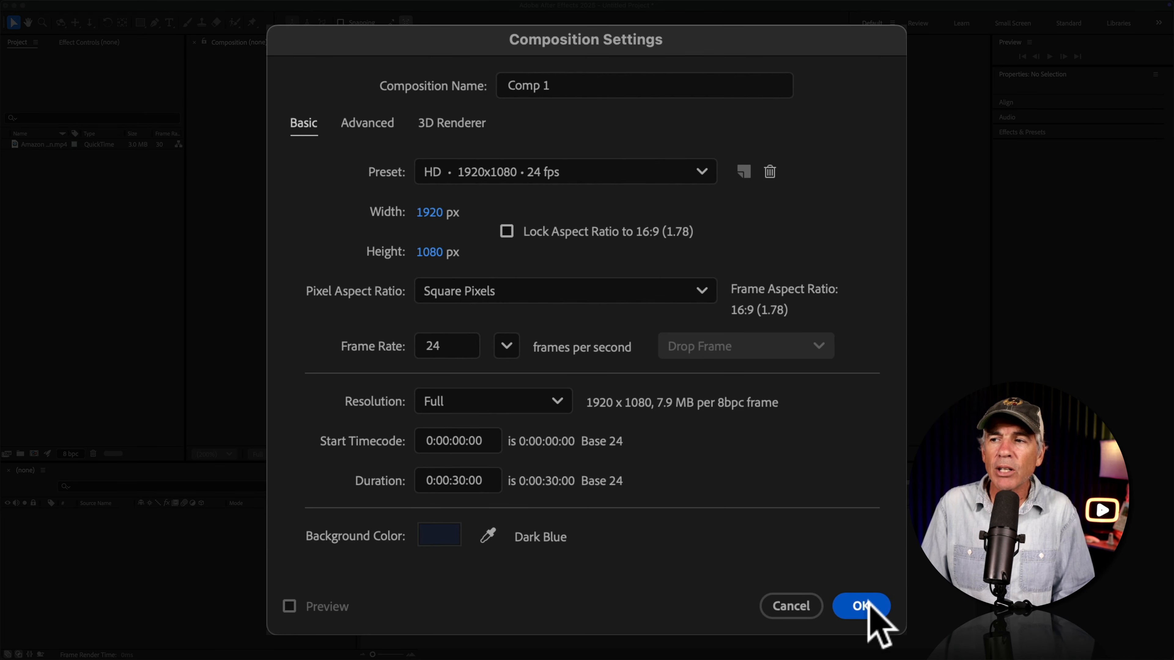
click(860, 606)
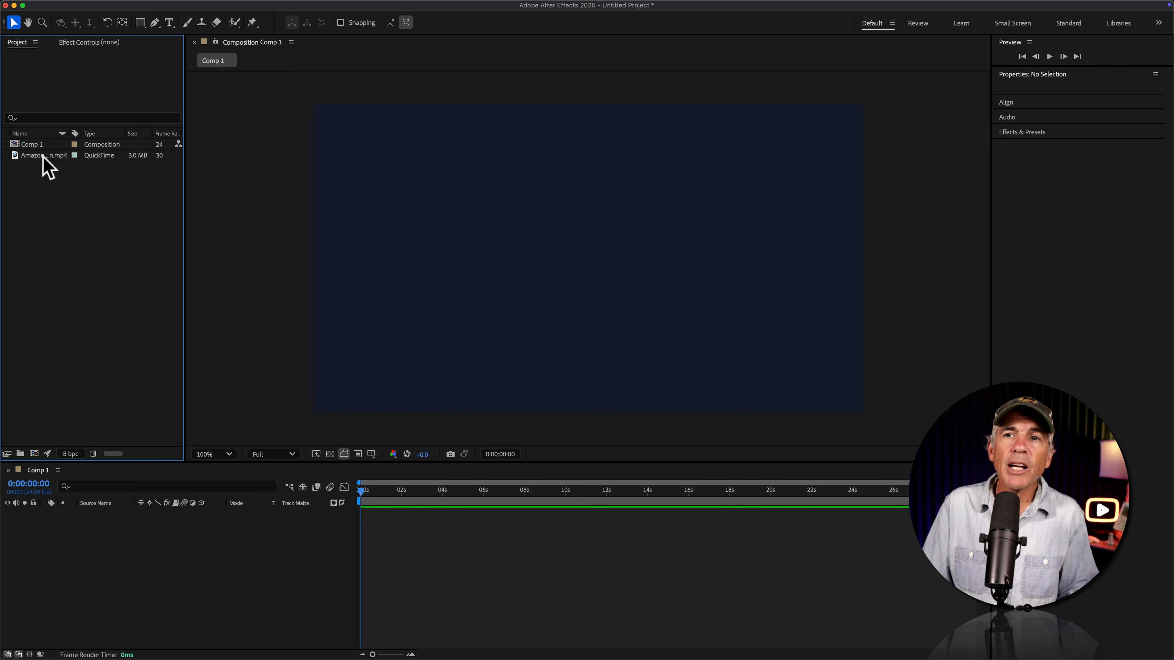
Add Amazon Textures_Animation.mp4 to the composition as a layer and preview it
click(48, 157)
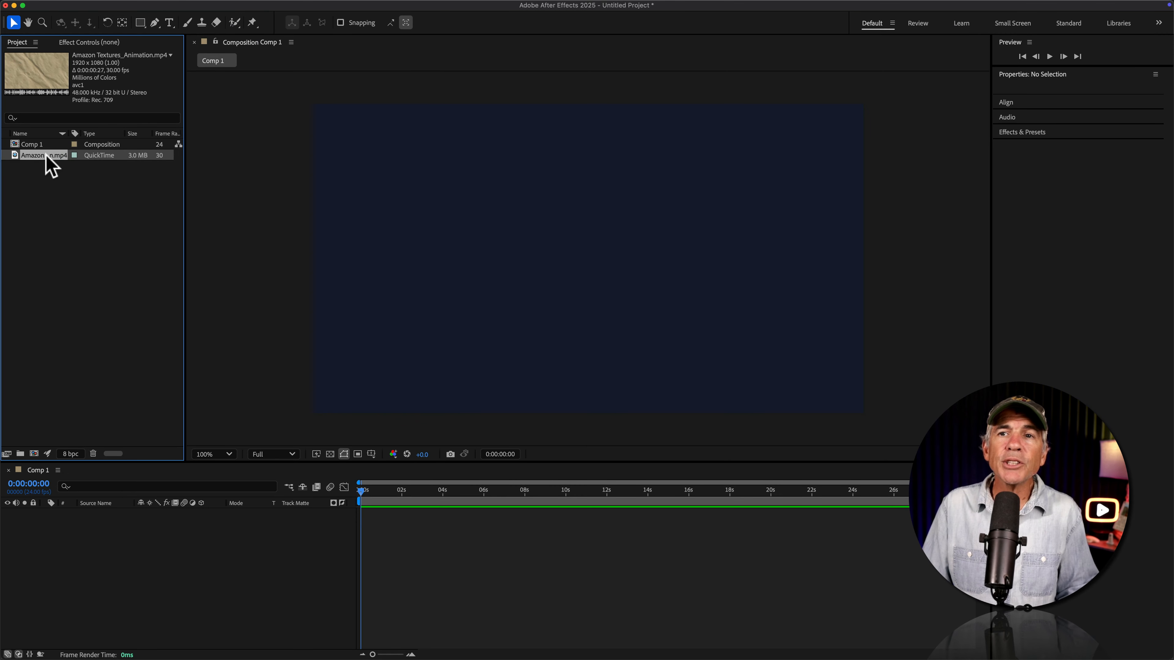
drag(248, 180, 590, 257)
key(space)
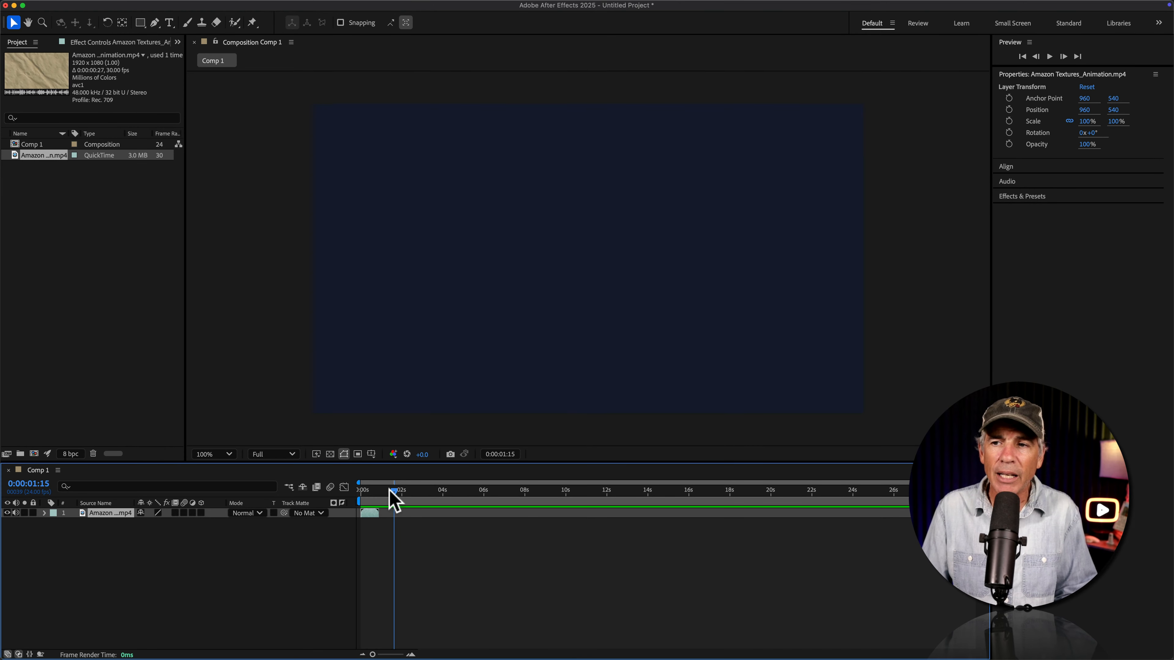
Return the playhead to the composition's start and set the Amazon Textures_Animation.mp4 footage to loop 100 times
drag(389, 491, 318, 488)
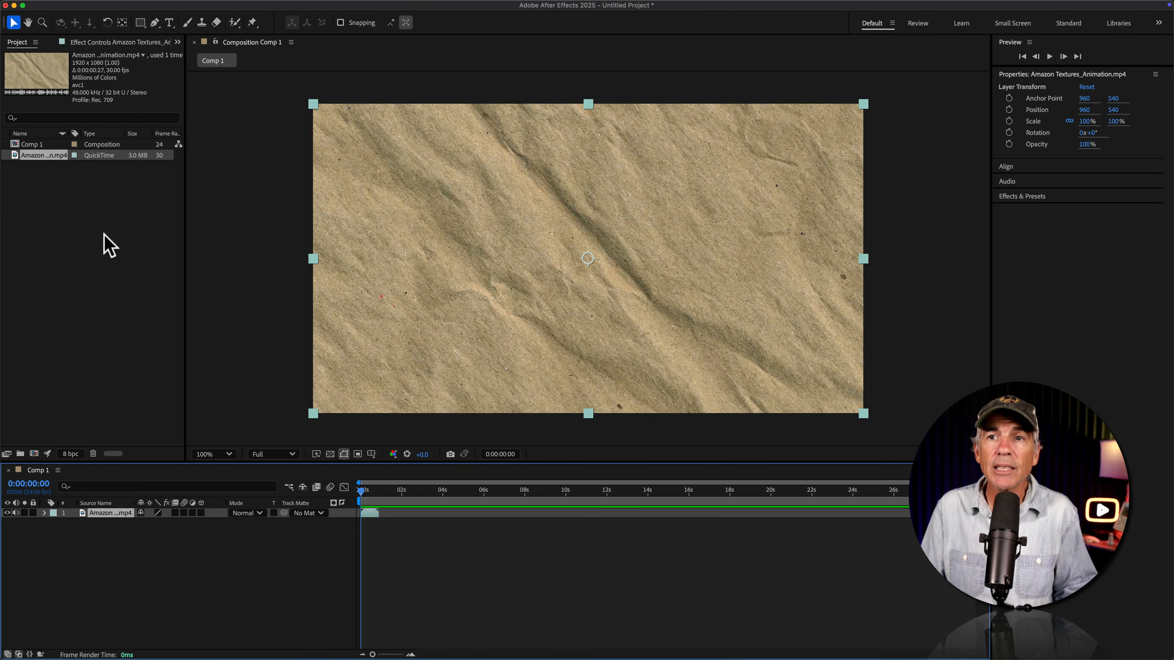
click(43, 156)
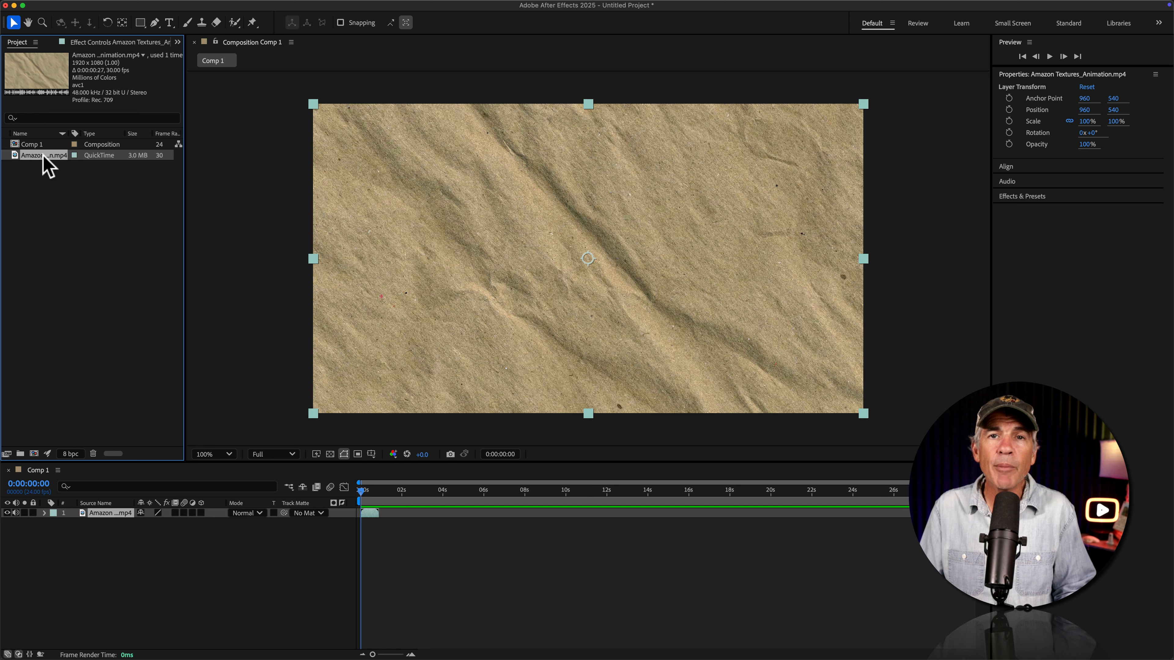
right_click(44, 159)
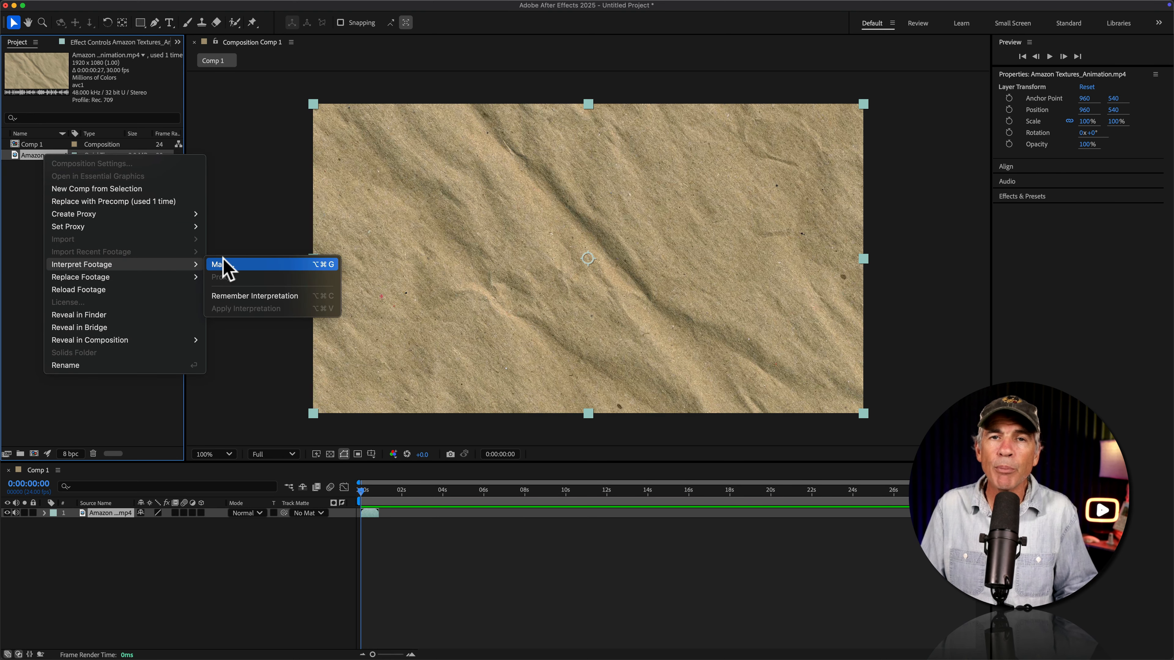
click(223, 266)
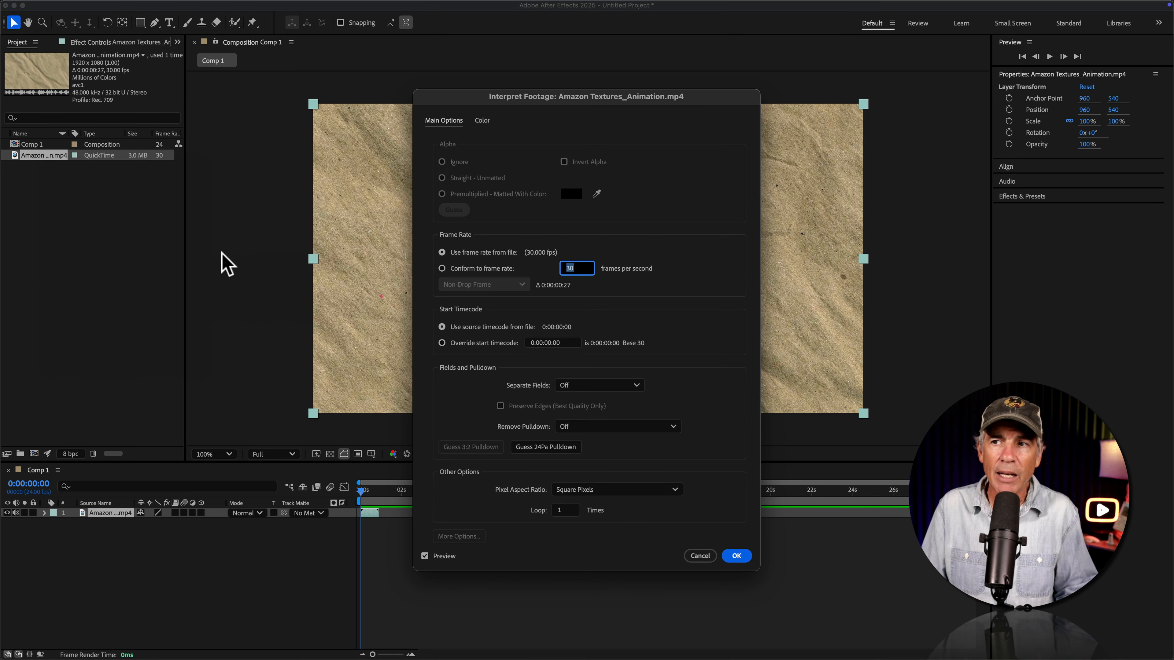
click(566, 510)
text(00)
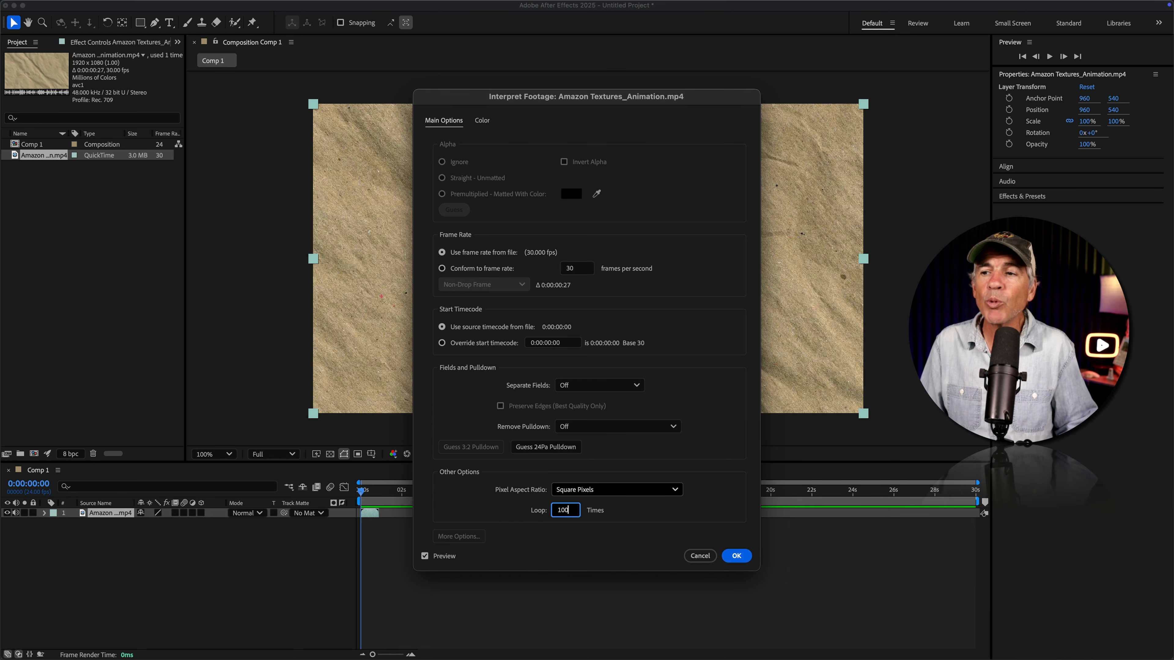
click(735, 557)
Extend the Amazon Textures_Animation.mp4 layer to the end of the 30-second composition and preview the looping texture
drag(389, 517, 986, 515)
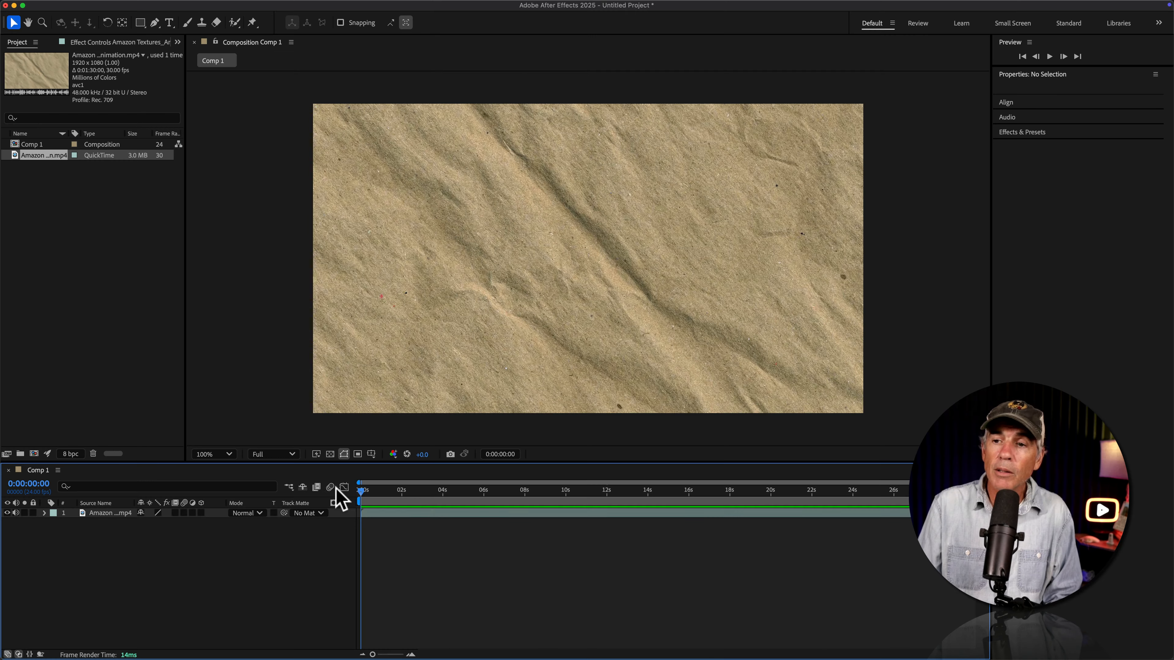
key(space)
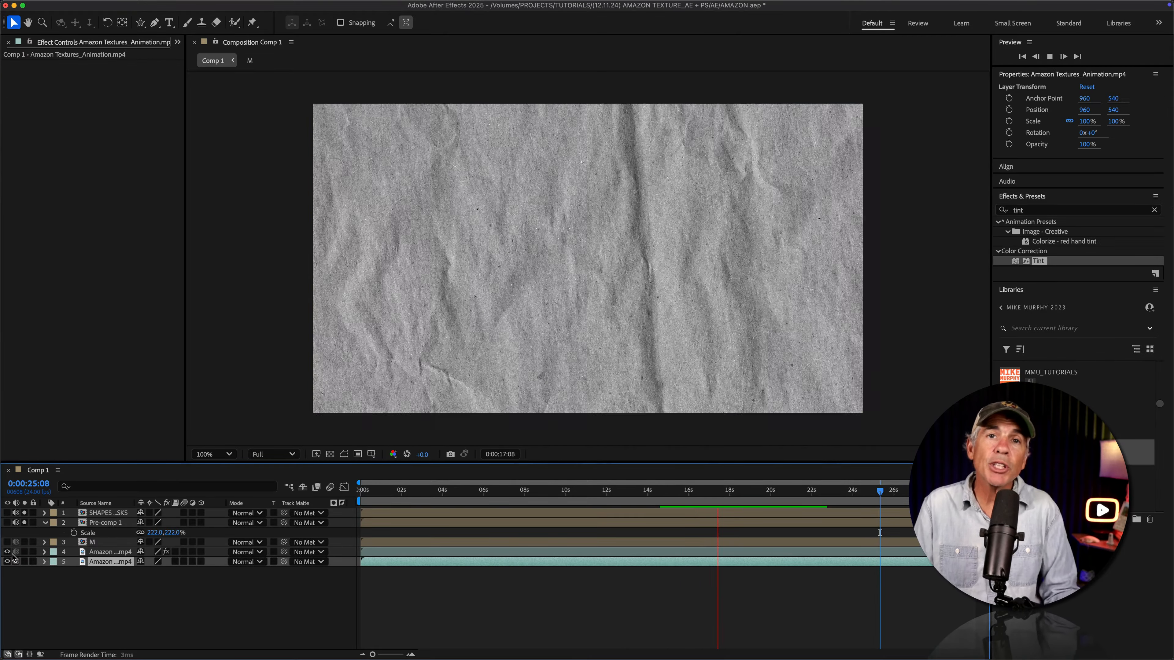
During playback, make the M layer, Pre-comp 1 and the top SHAPES layer visible in turn to show the texture examples
click(7, 542)
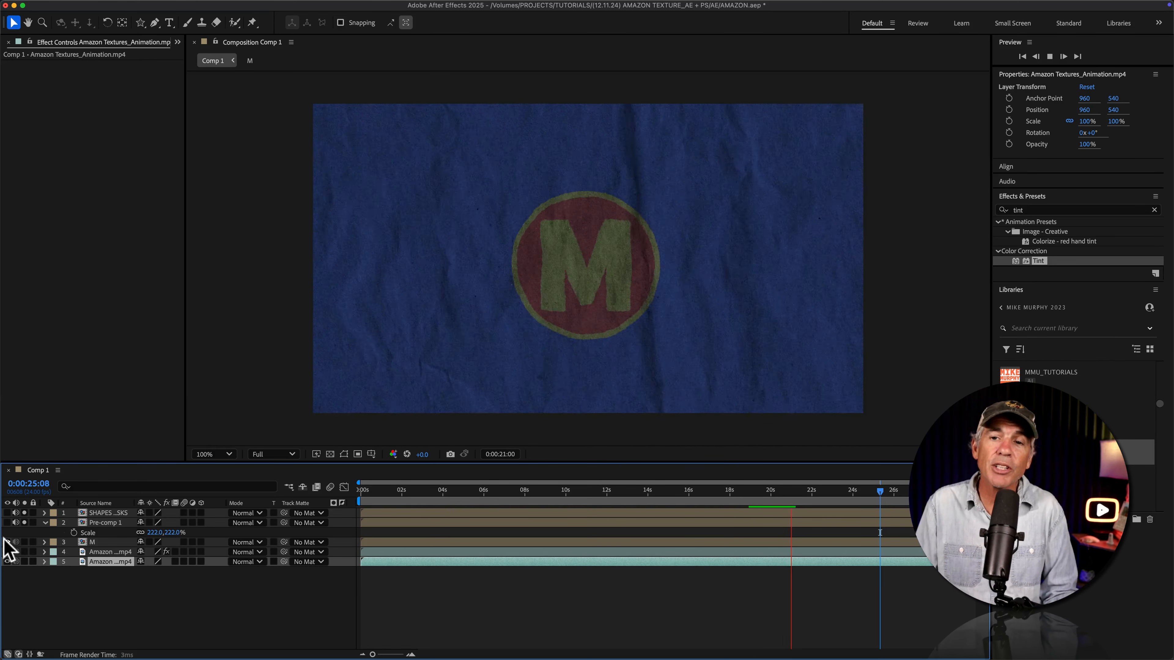
click(7, 523)
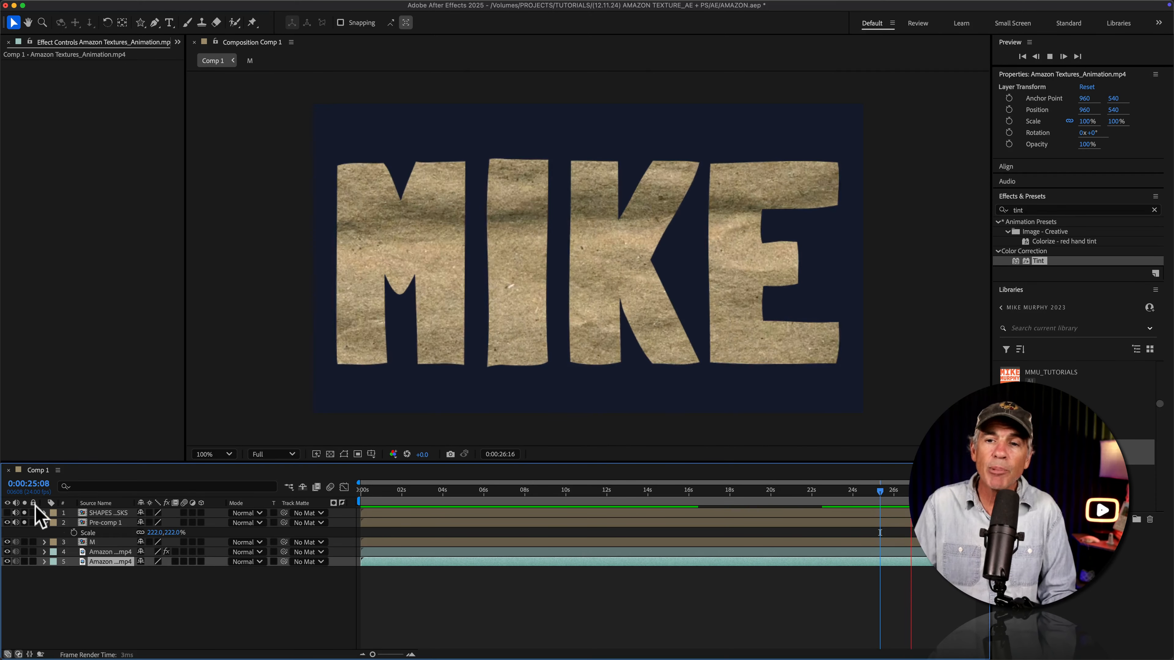
click(7, 512)
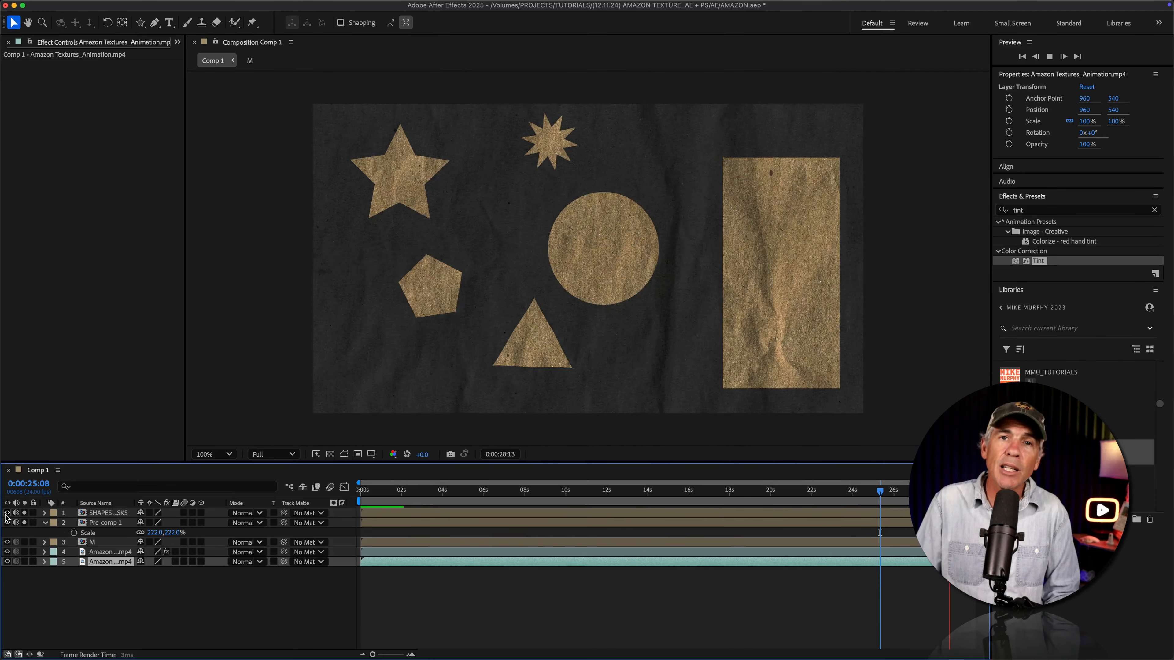